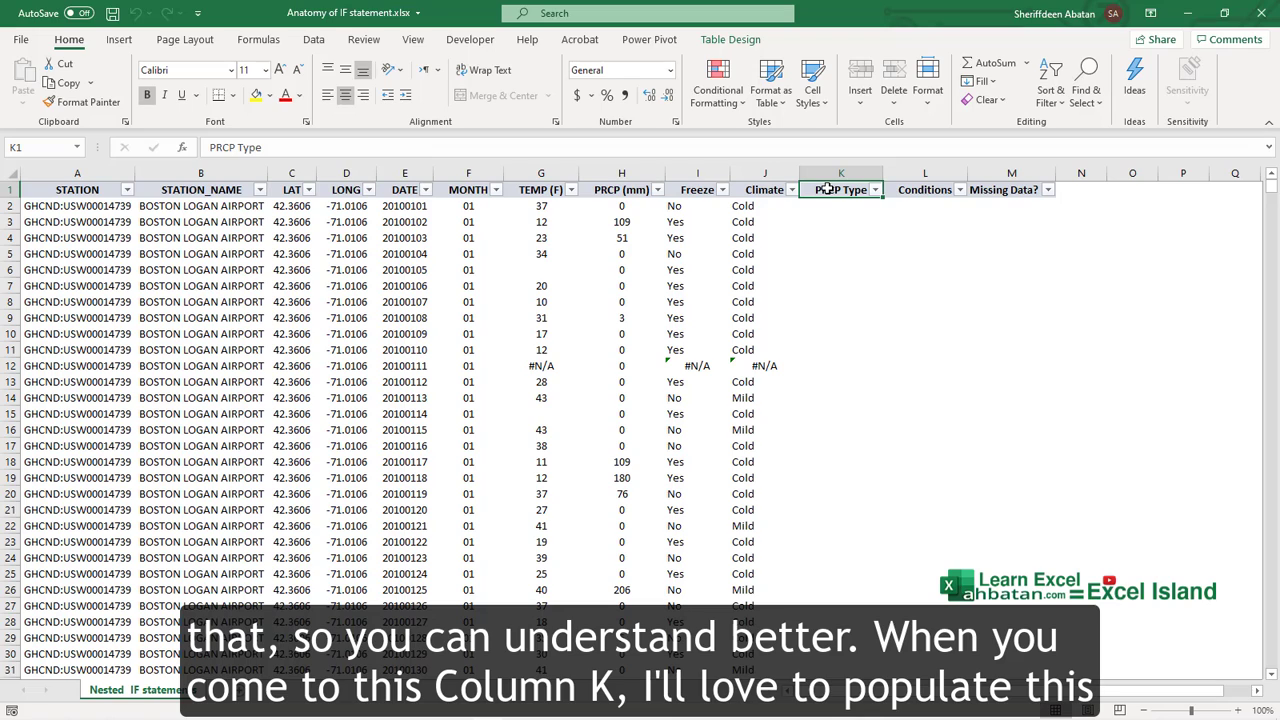
Review the PRCP Type, Freeze, PRCP (mm) and Conditions columns of the weather table
click(830, 180)
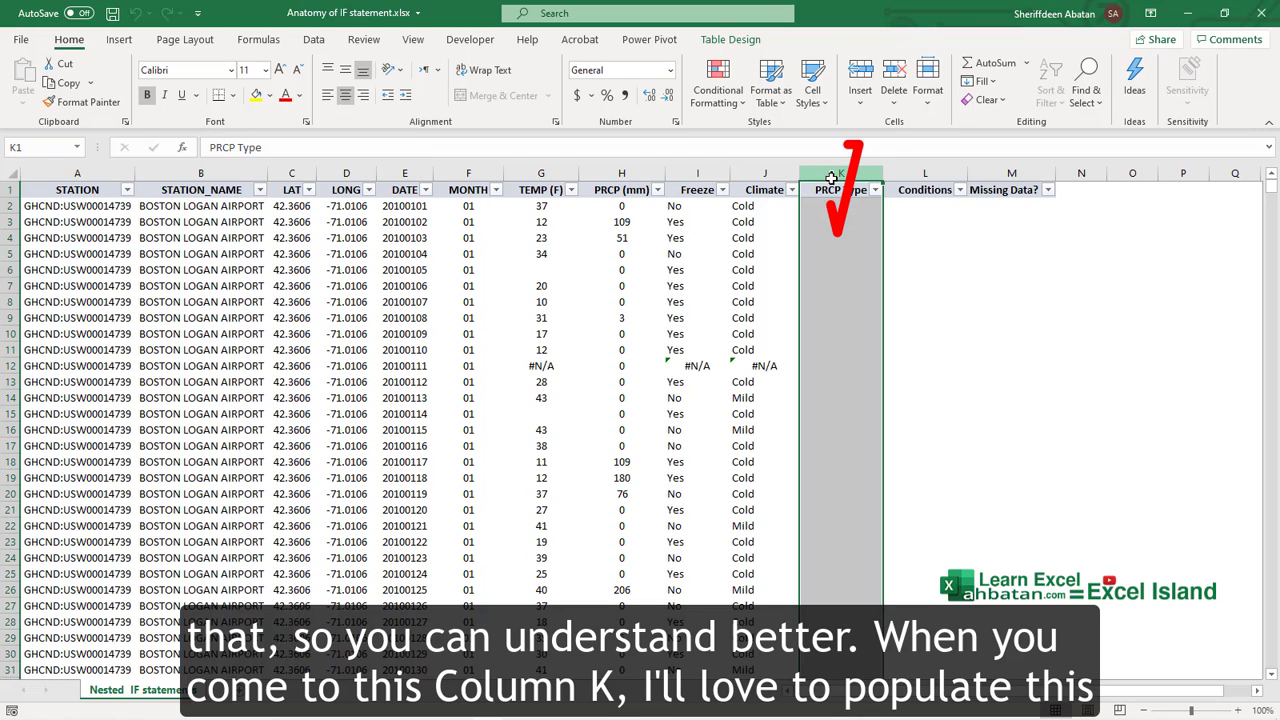
click(824, 205)
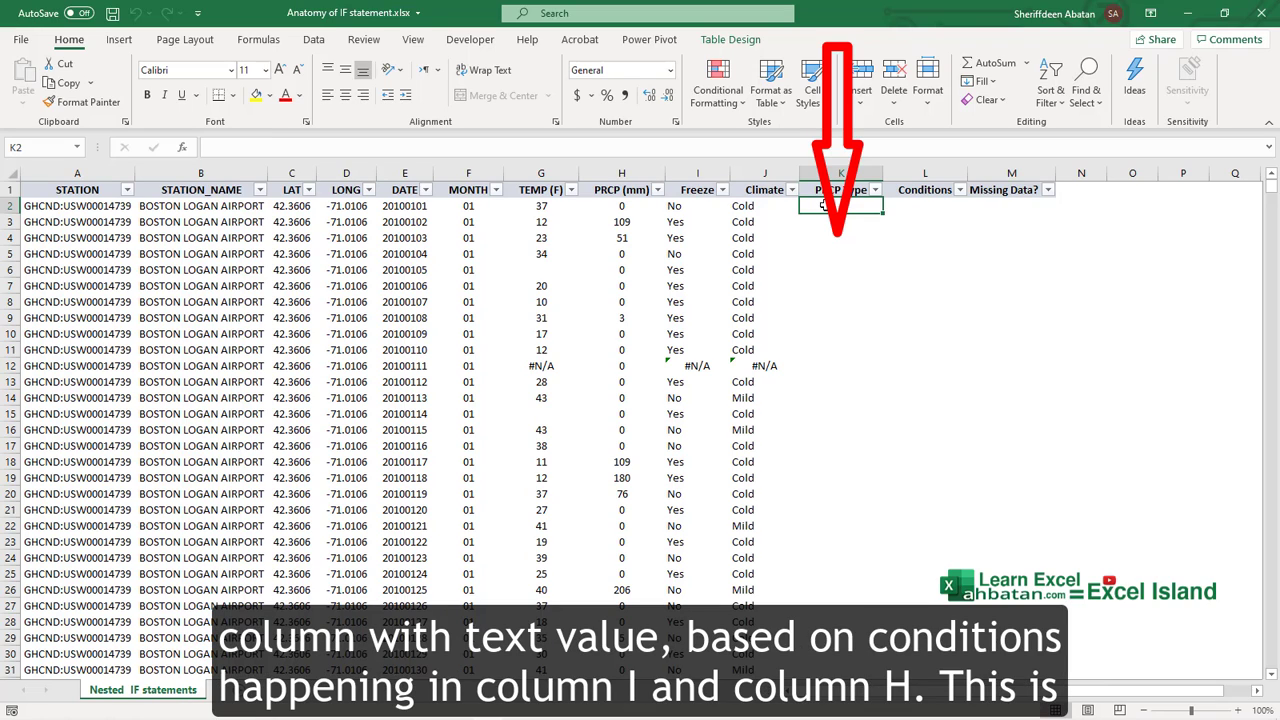
click(698, 172)
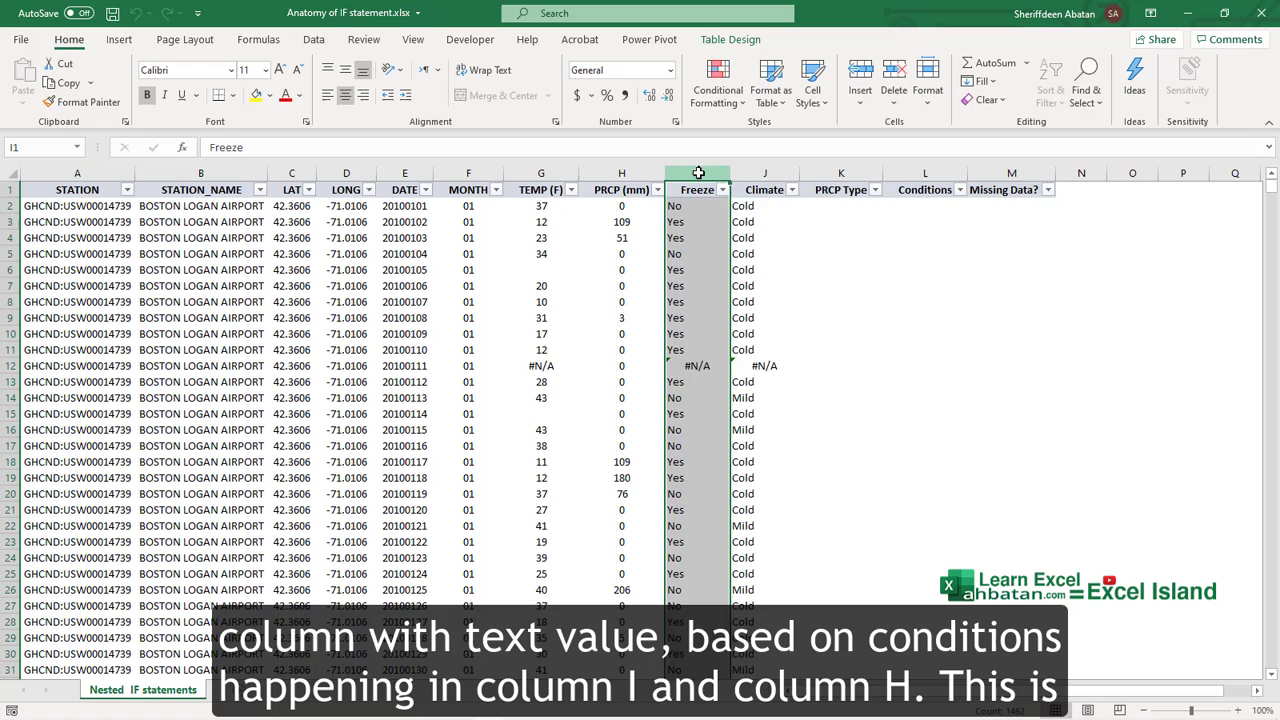
click(624, 172)
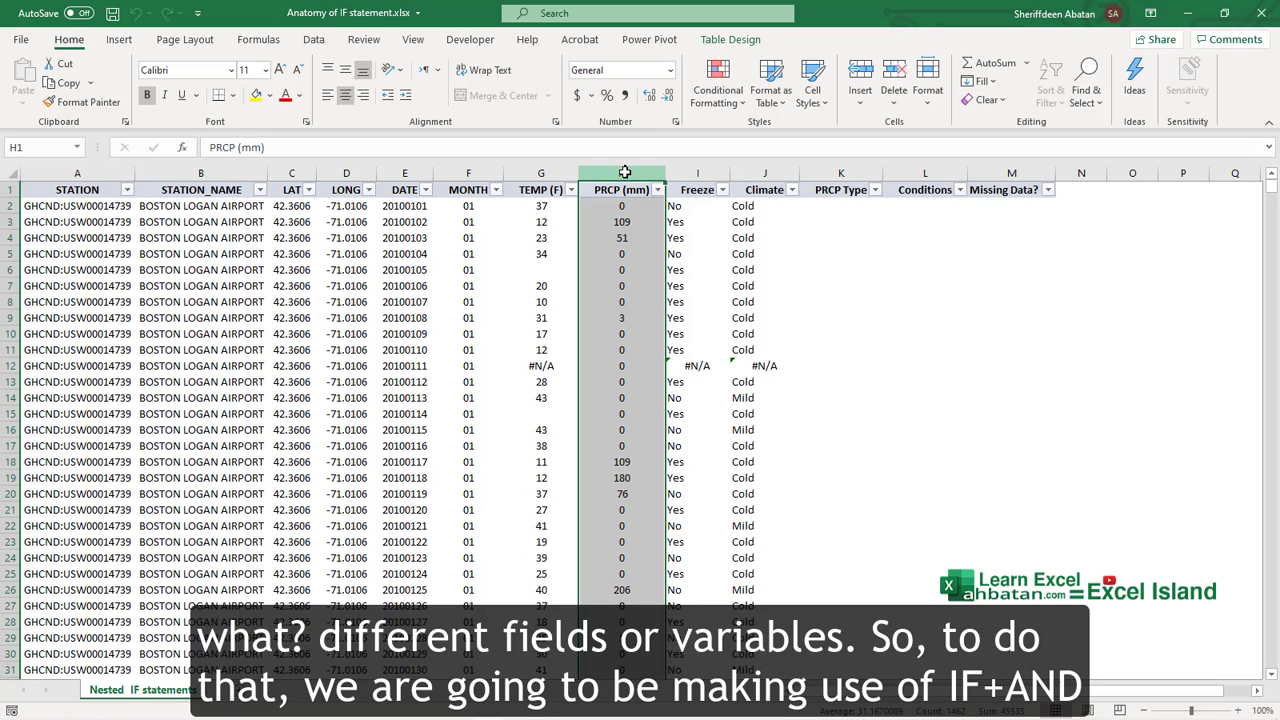
click(817, 207)
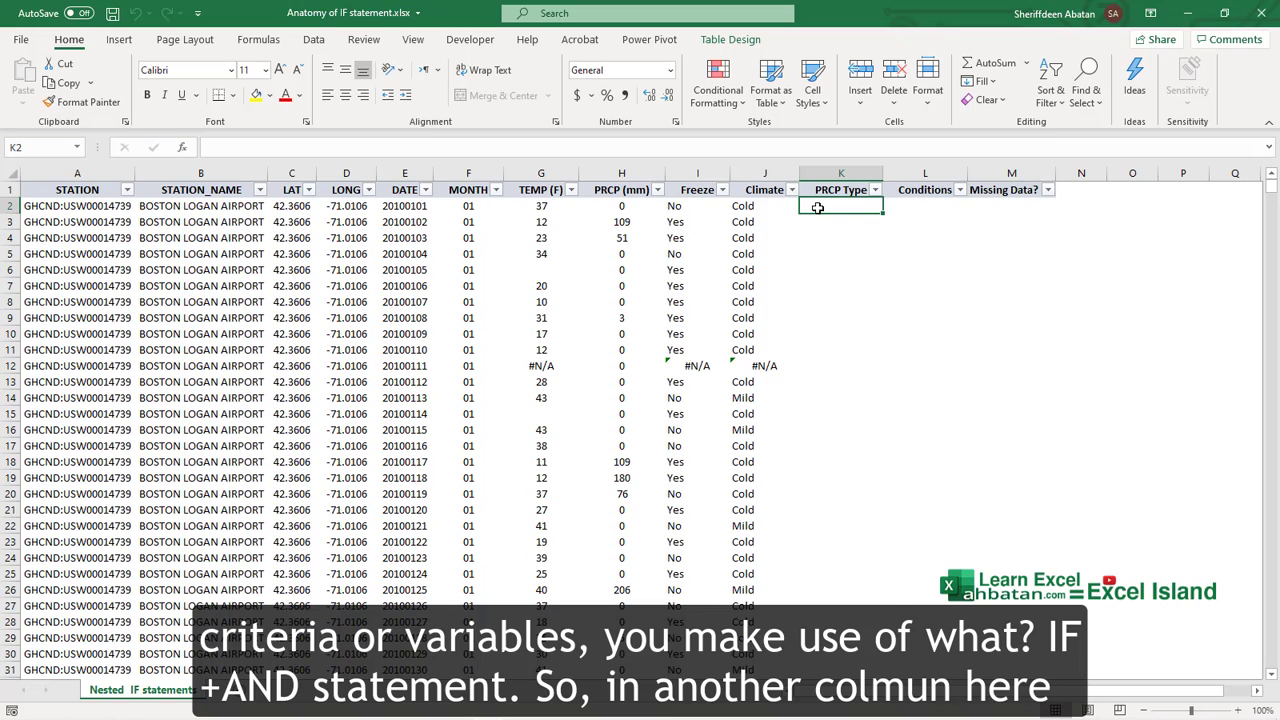
click(923, 177)
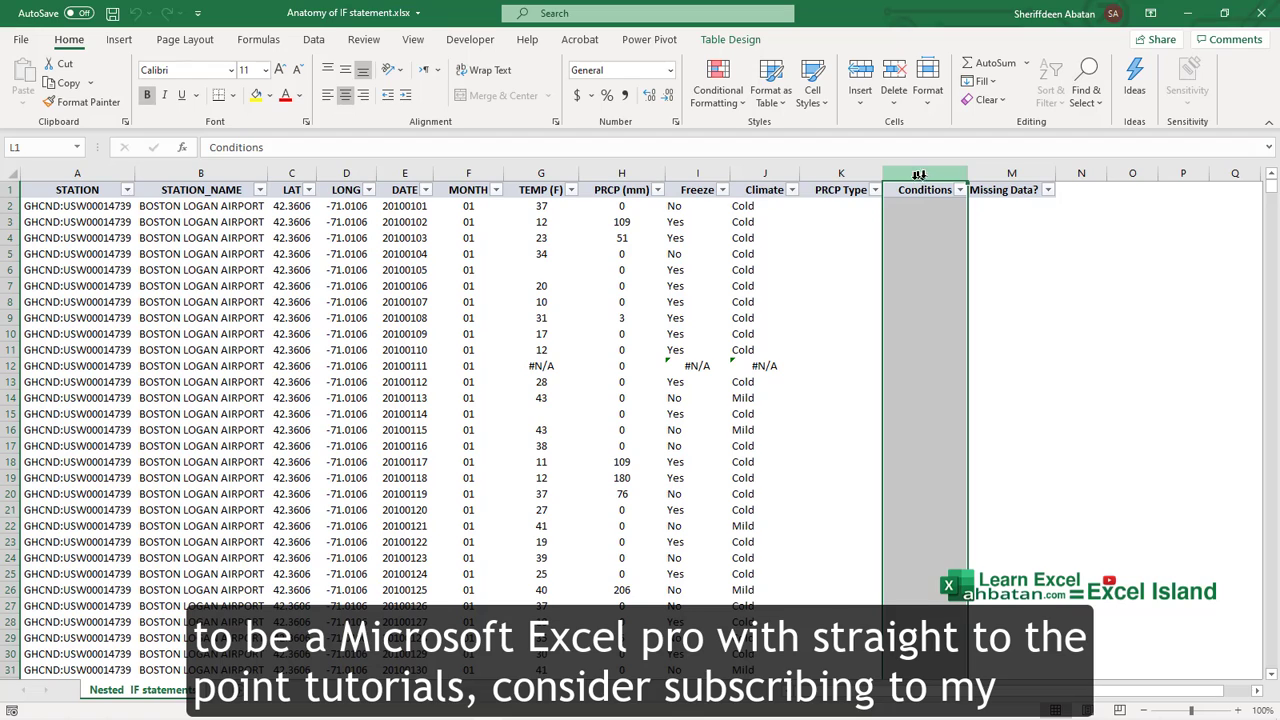
click(838, 190)
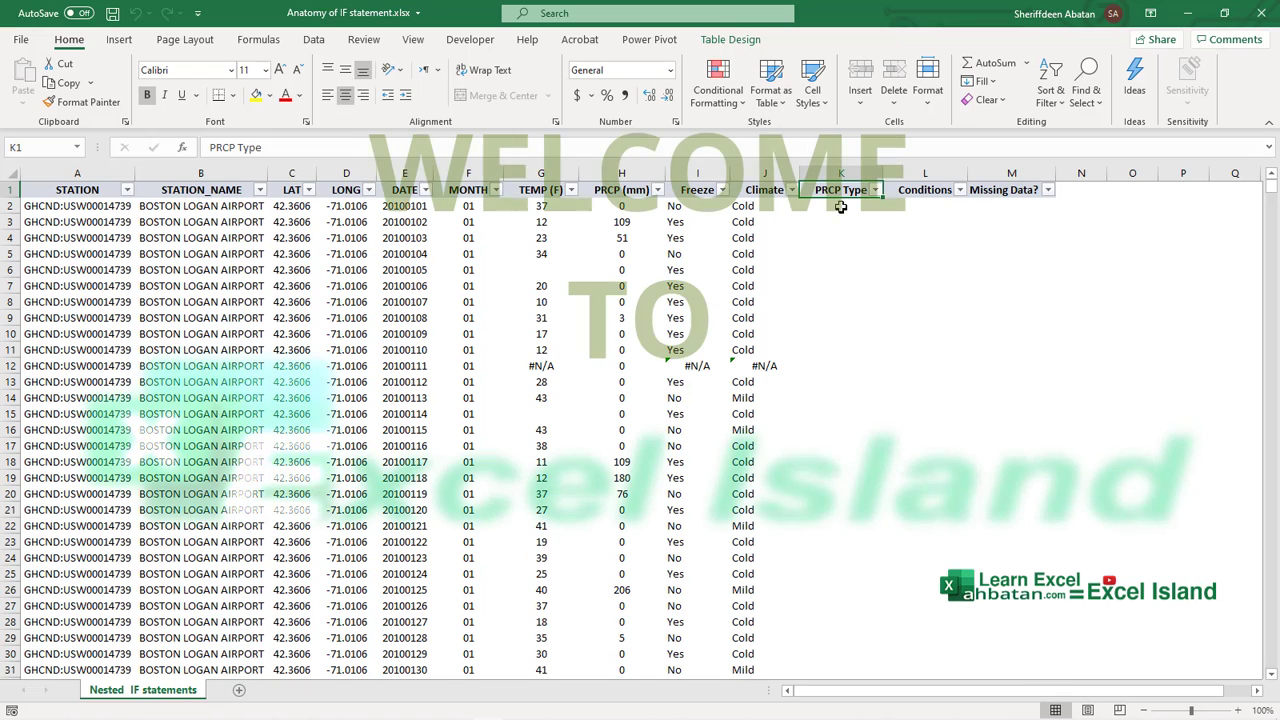
Begin a formula in K2 under PRCP Type with IF and AND, using Freeze equal to "Yes" as the first condition
mouse_move(841, 213)
mouse_down()
mouse_move(856, 486)
mouse_move(843, 210)
mouse_up()
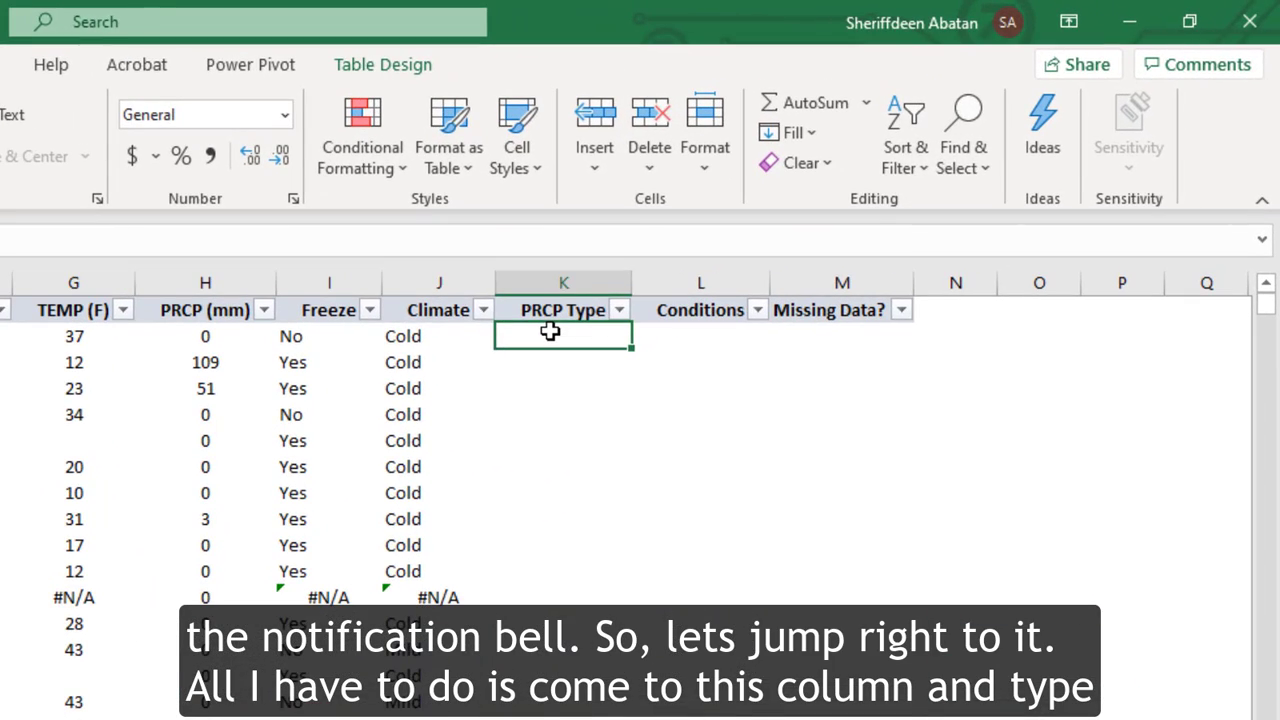
text(=)
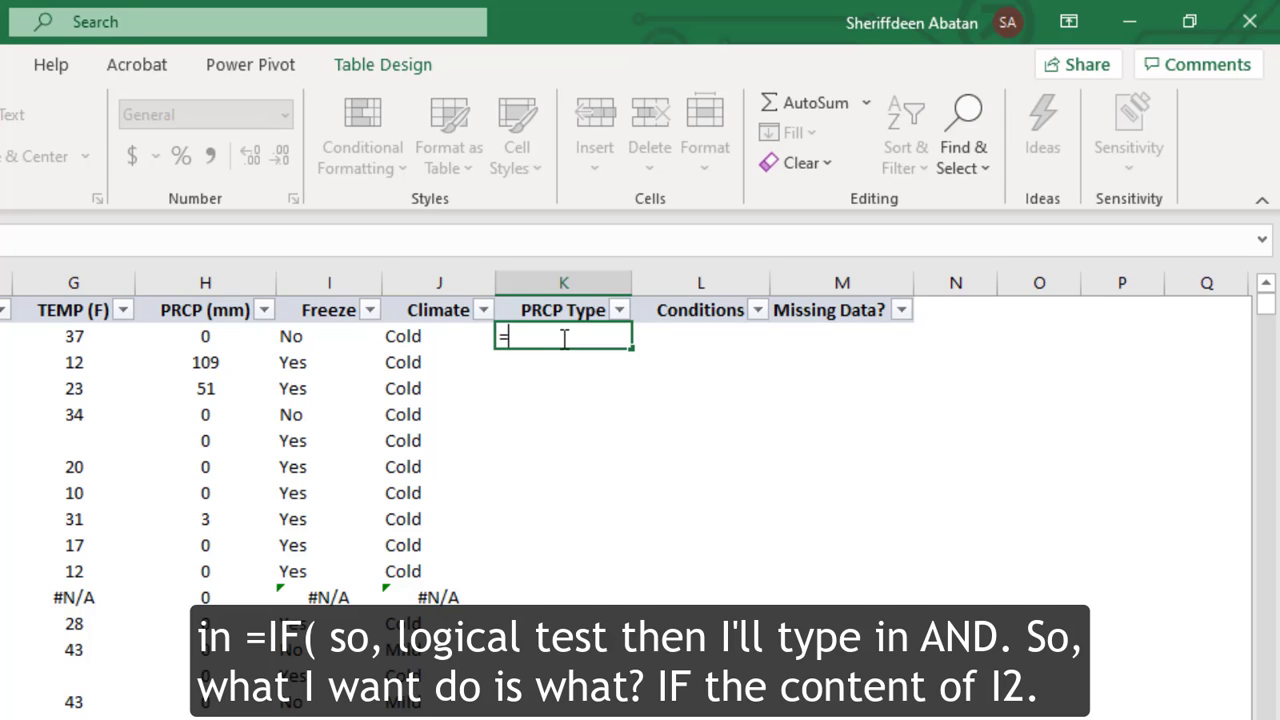
text(if)
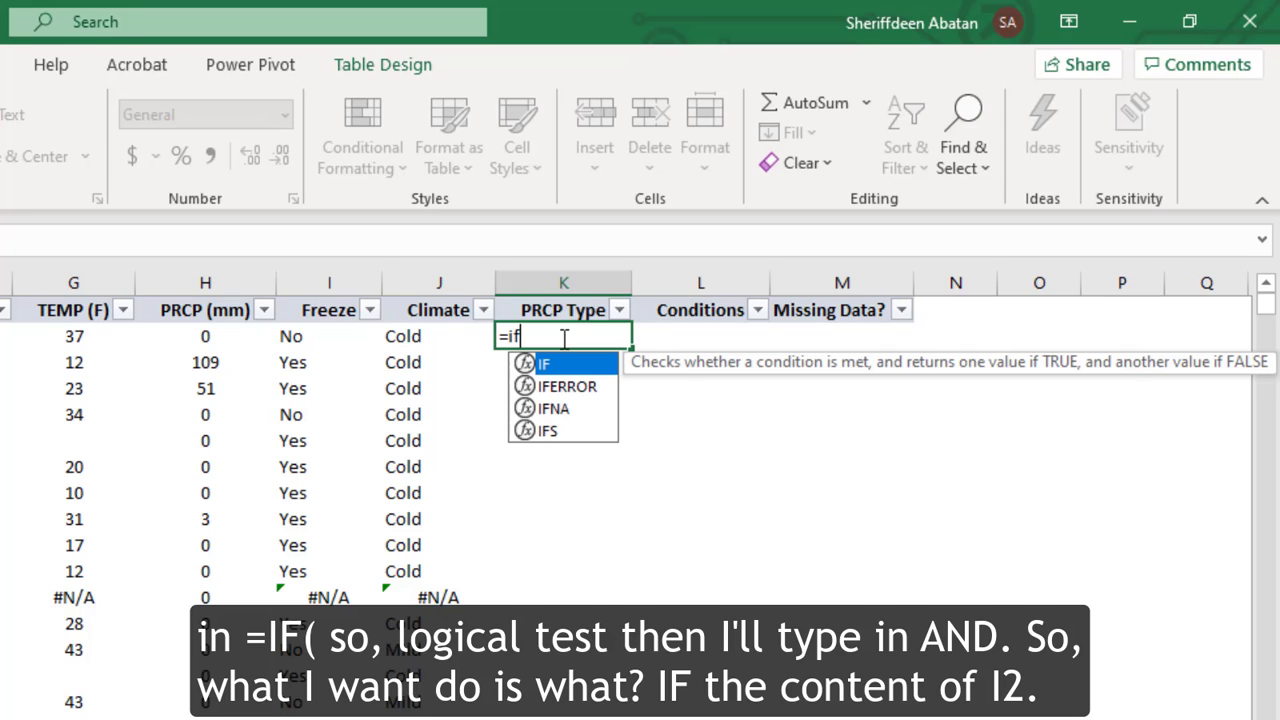
key(Tab)
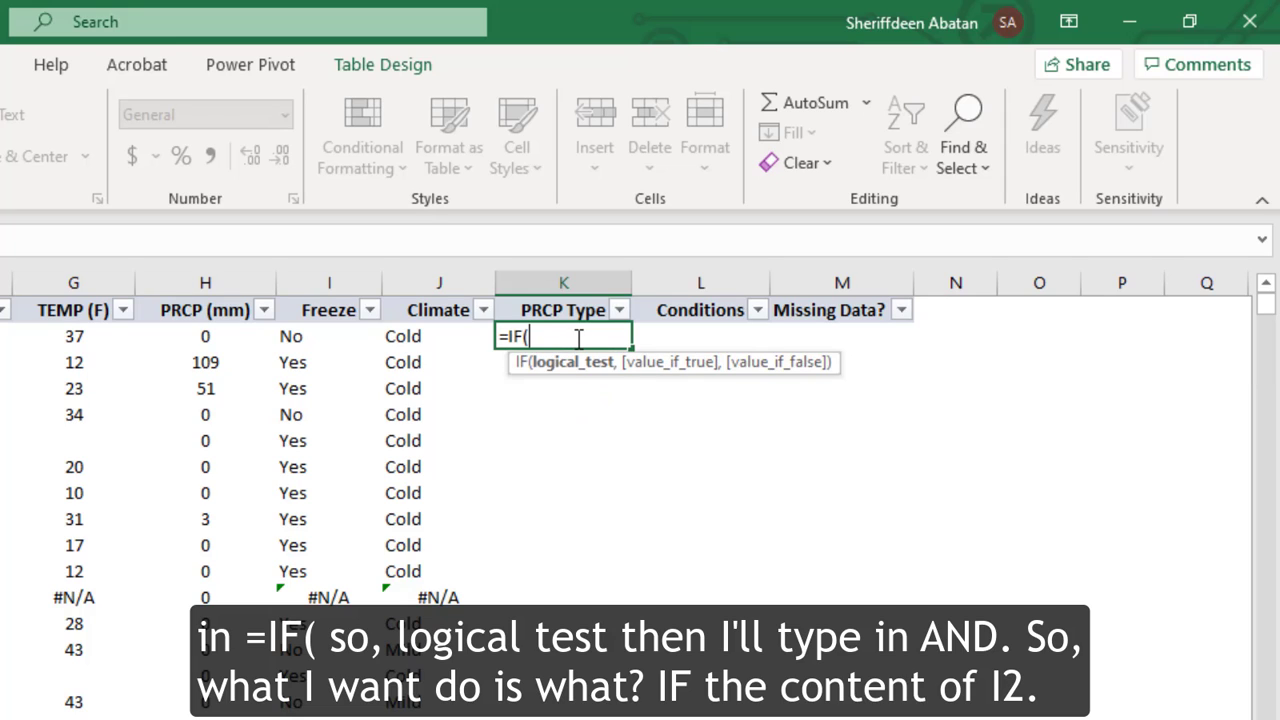
text(and)
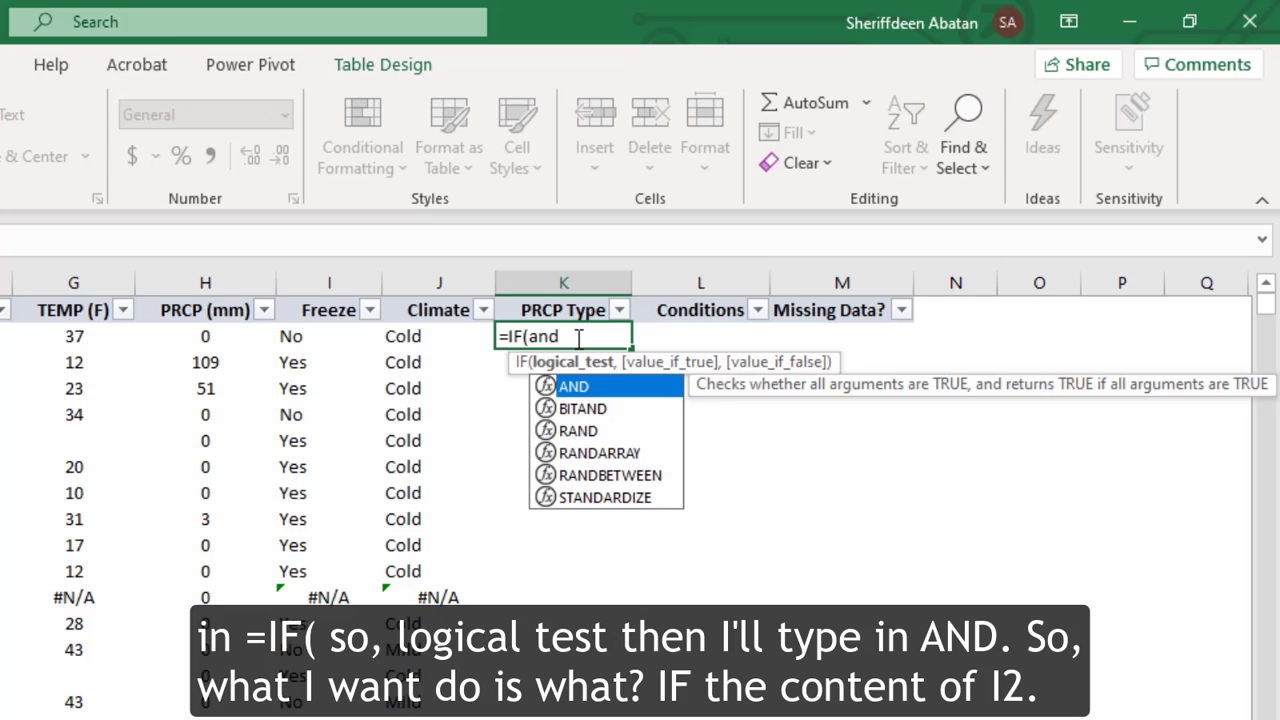
key(Tab)
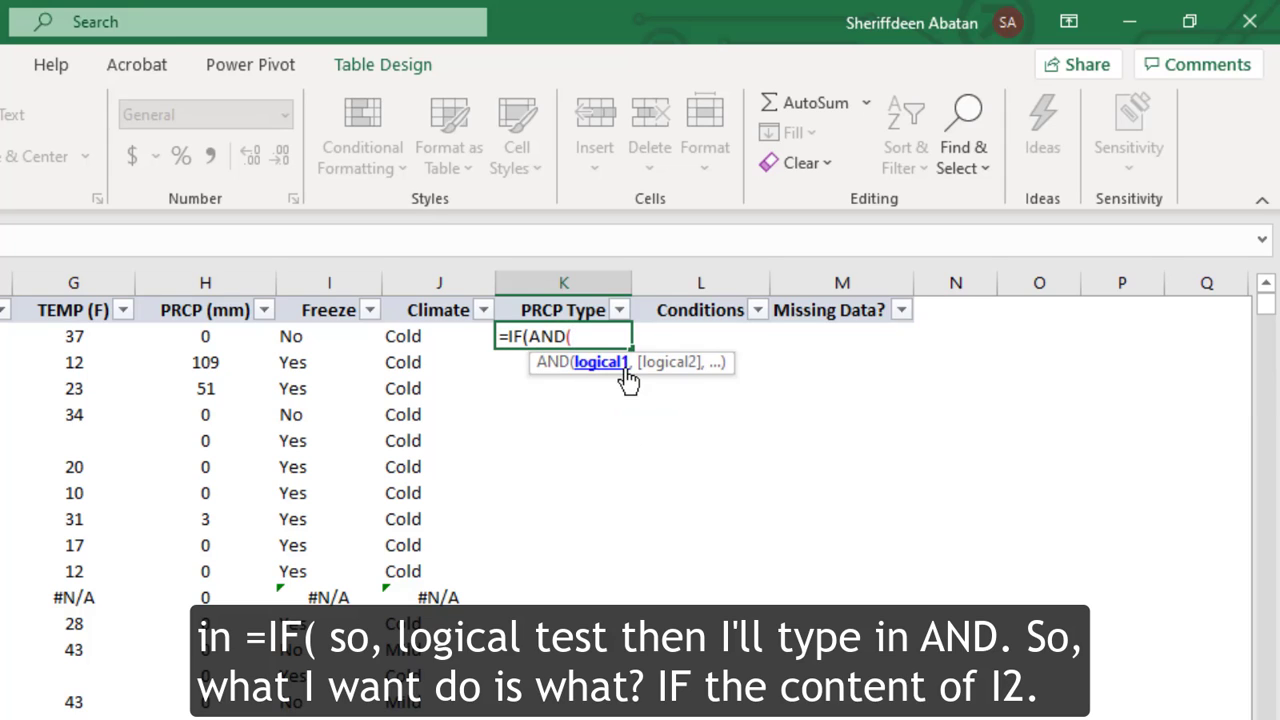
click(316, 338)
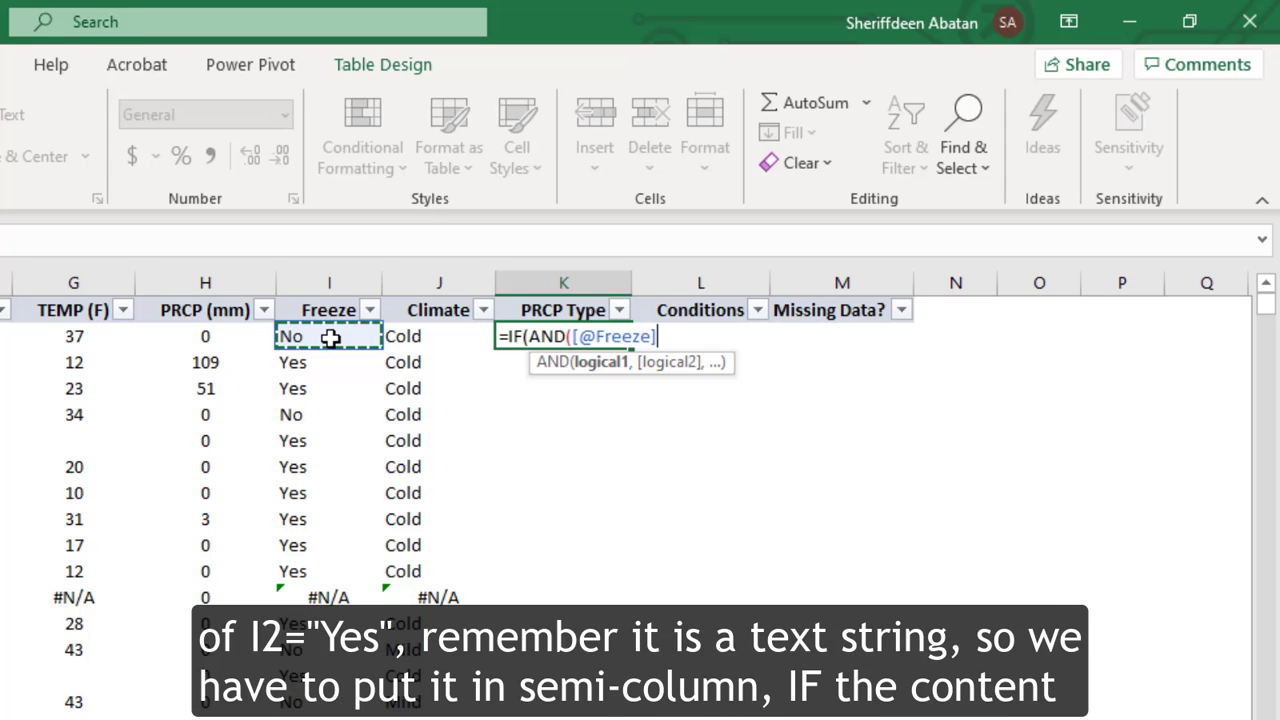
text(=)
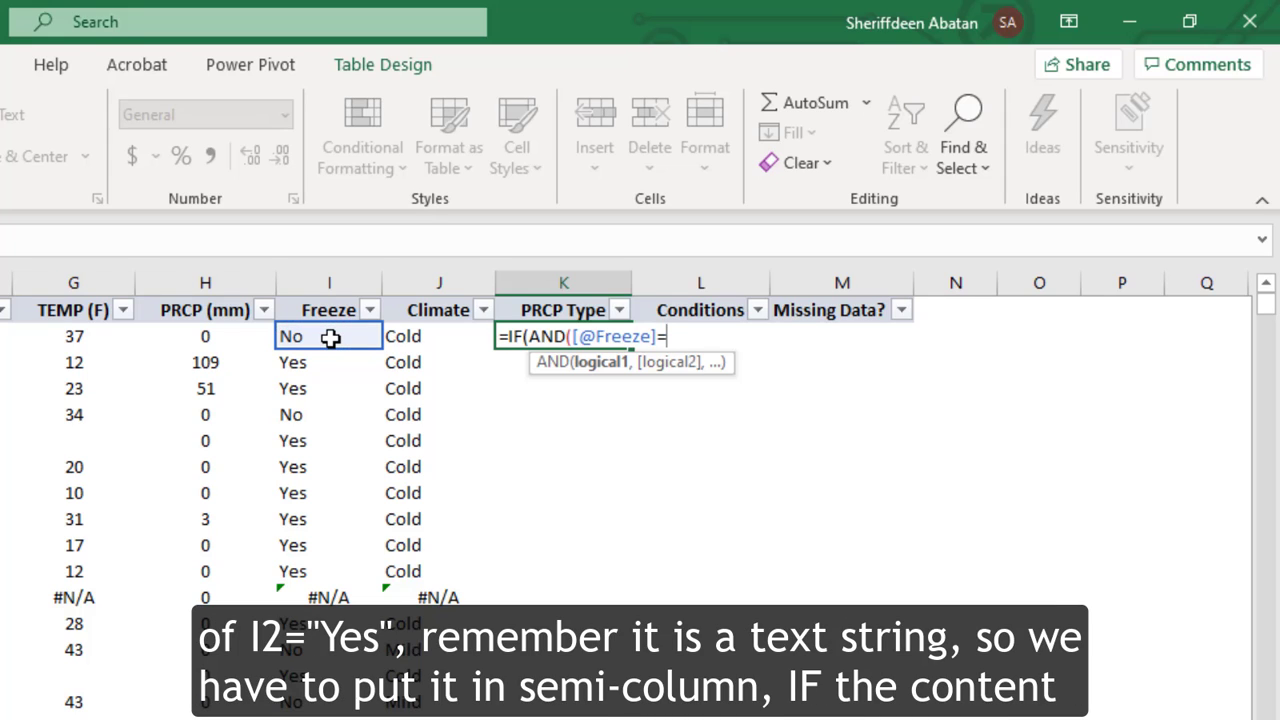
text("Yes")
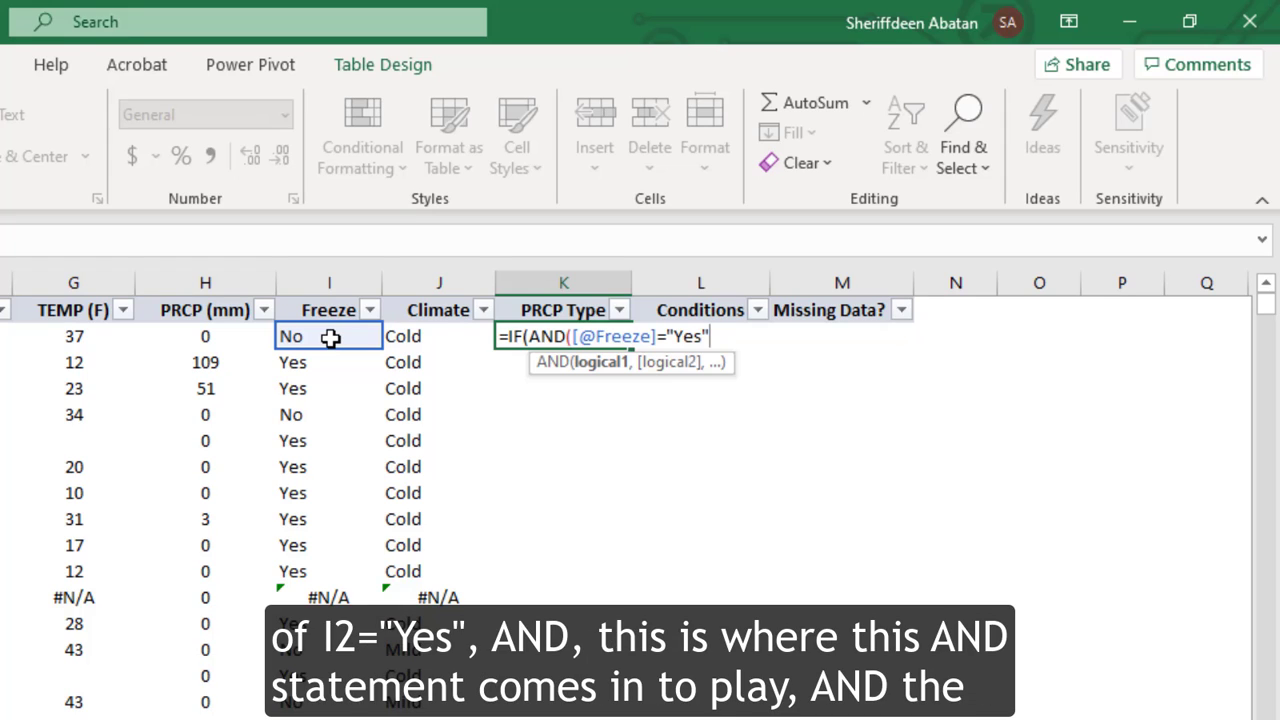
text(,)
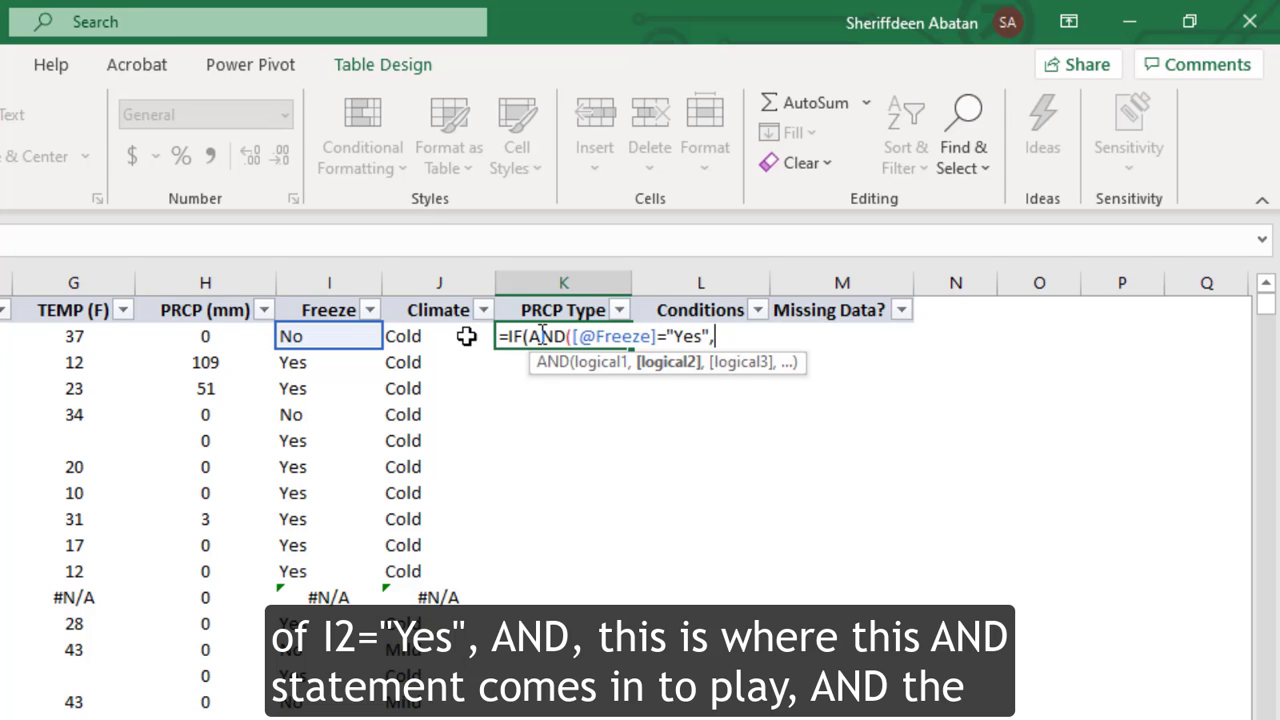
Add PRCP (mm) greater than 0 as the second AND condition and return "Snow" when both are true
click(208, 337)
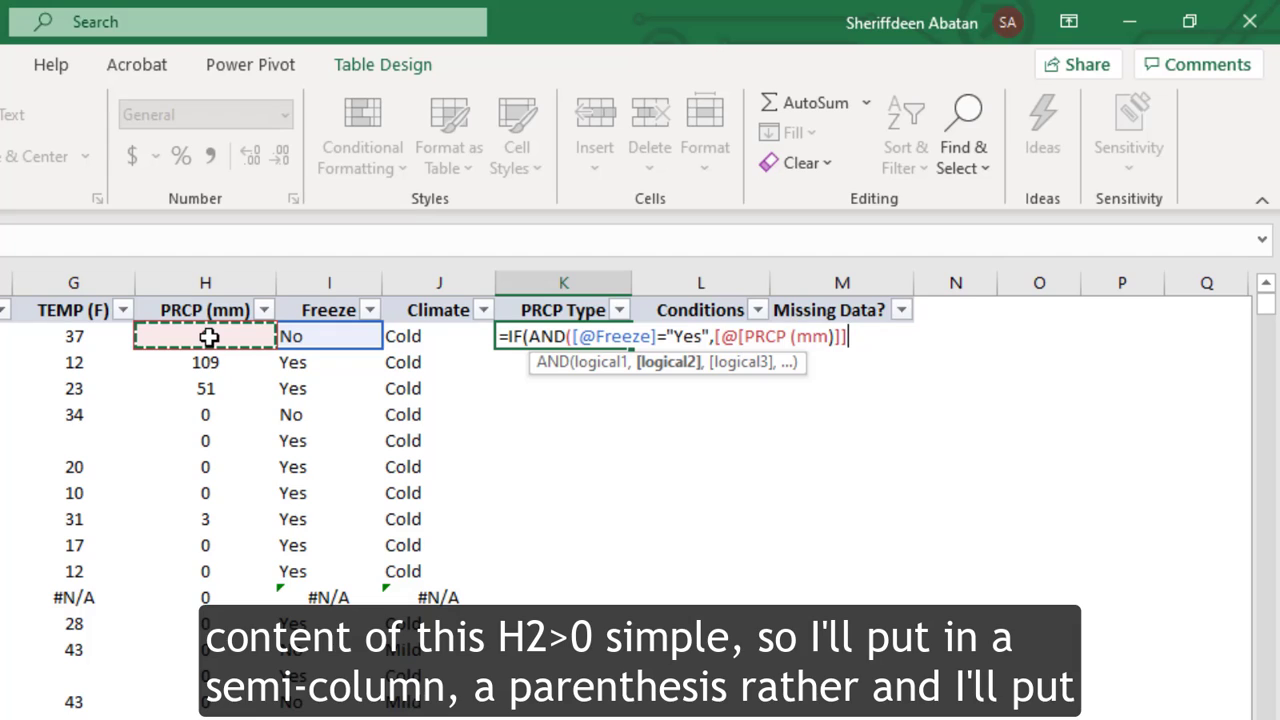
text(>)
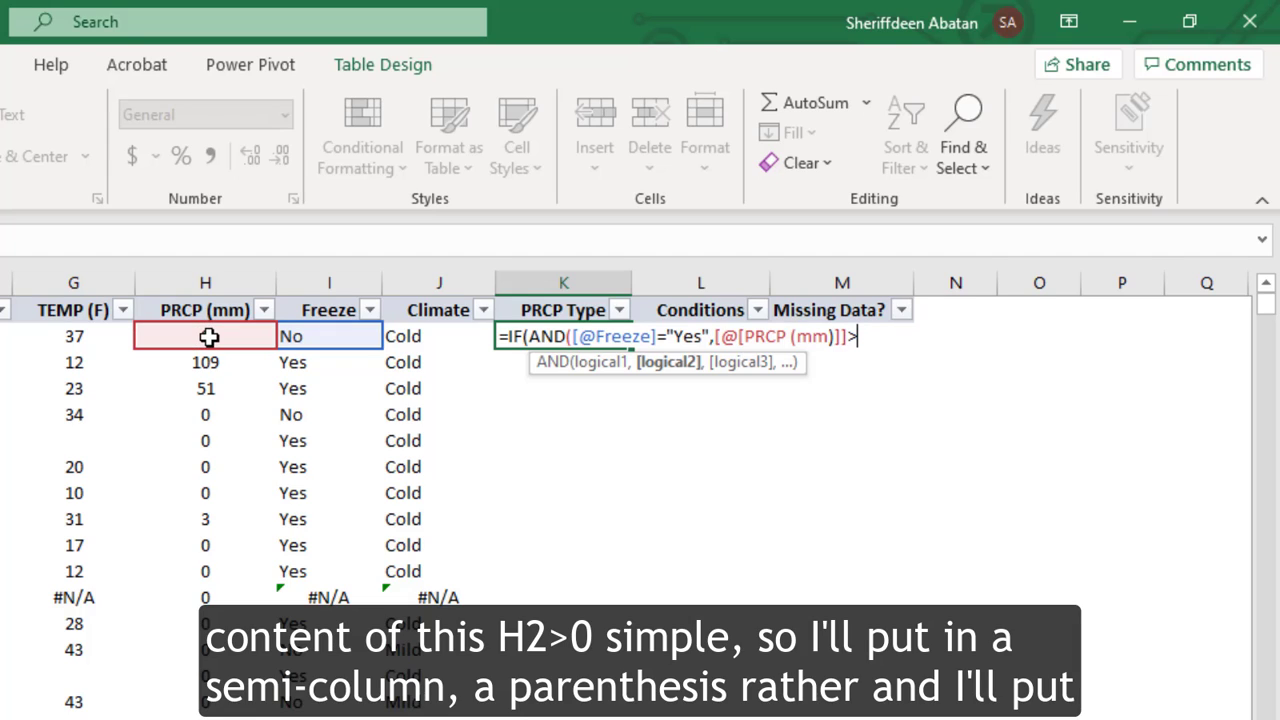
text(0)
text())
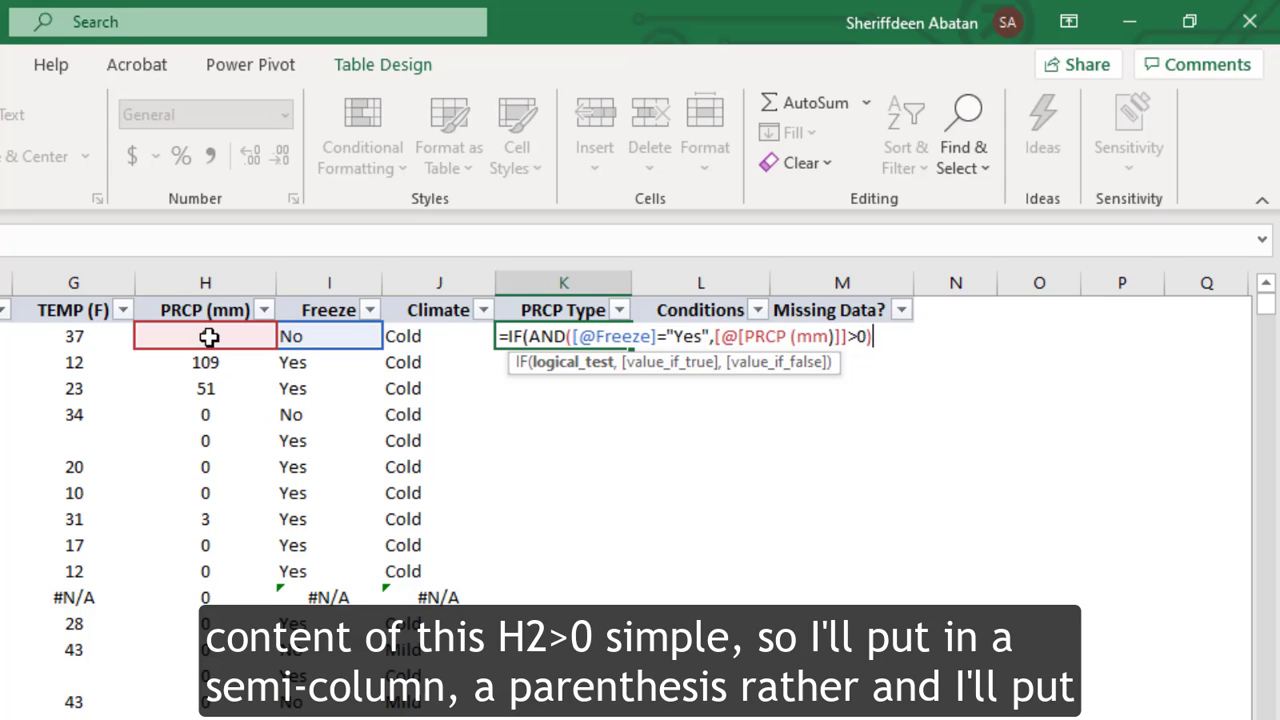
text(,)
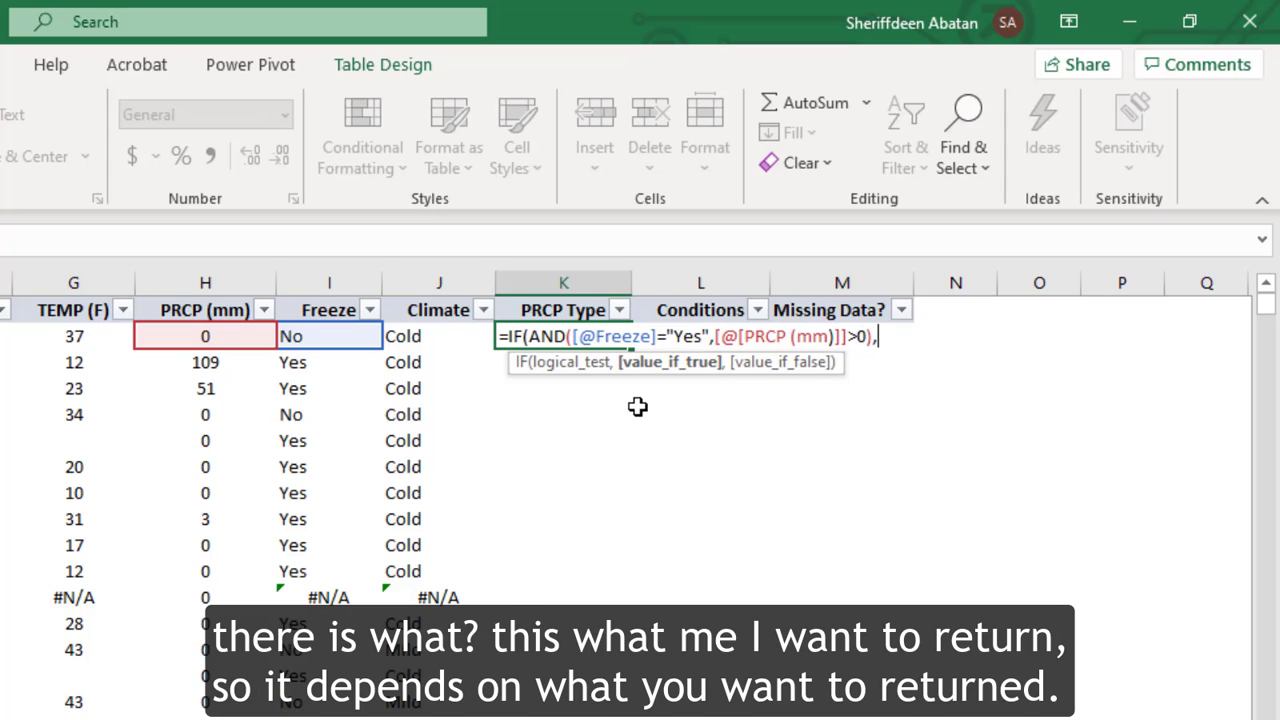
text("Snow")
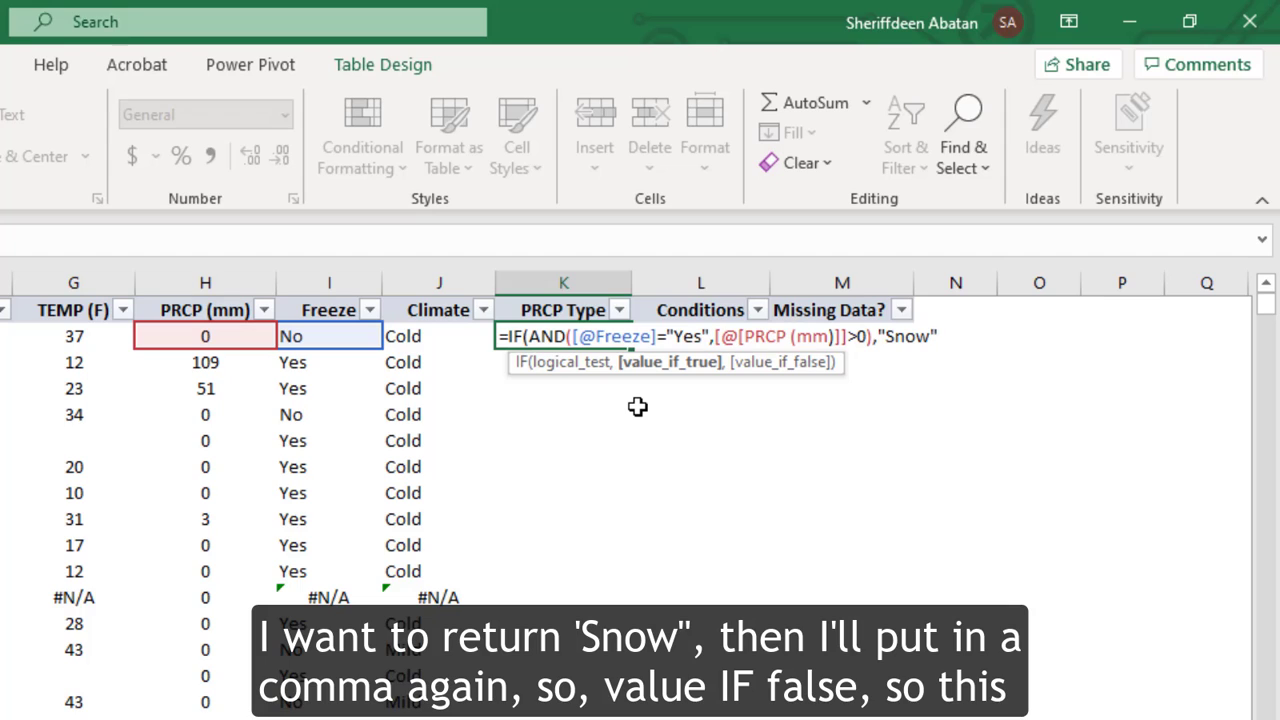
text(,)
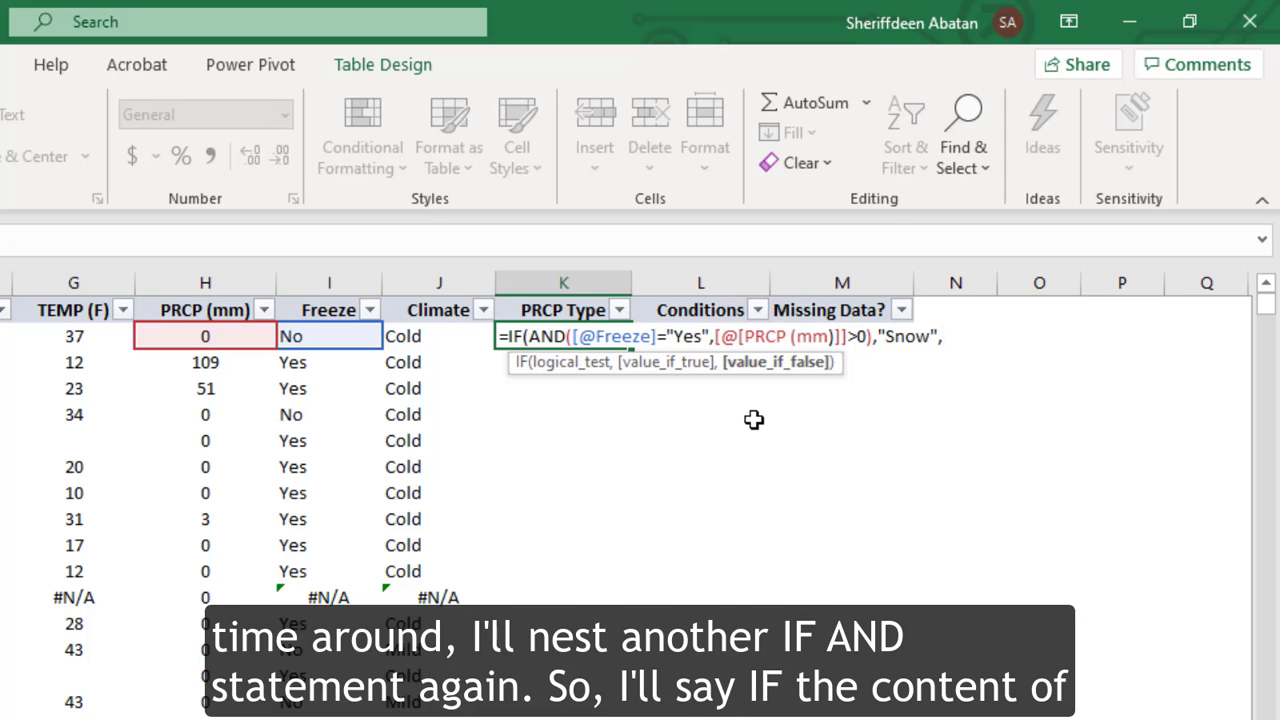
Nest a second IF with AND as the value if false, with Freeze equal to "No" as its first condition
text(if)
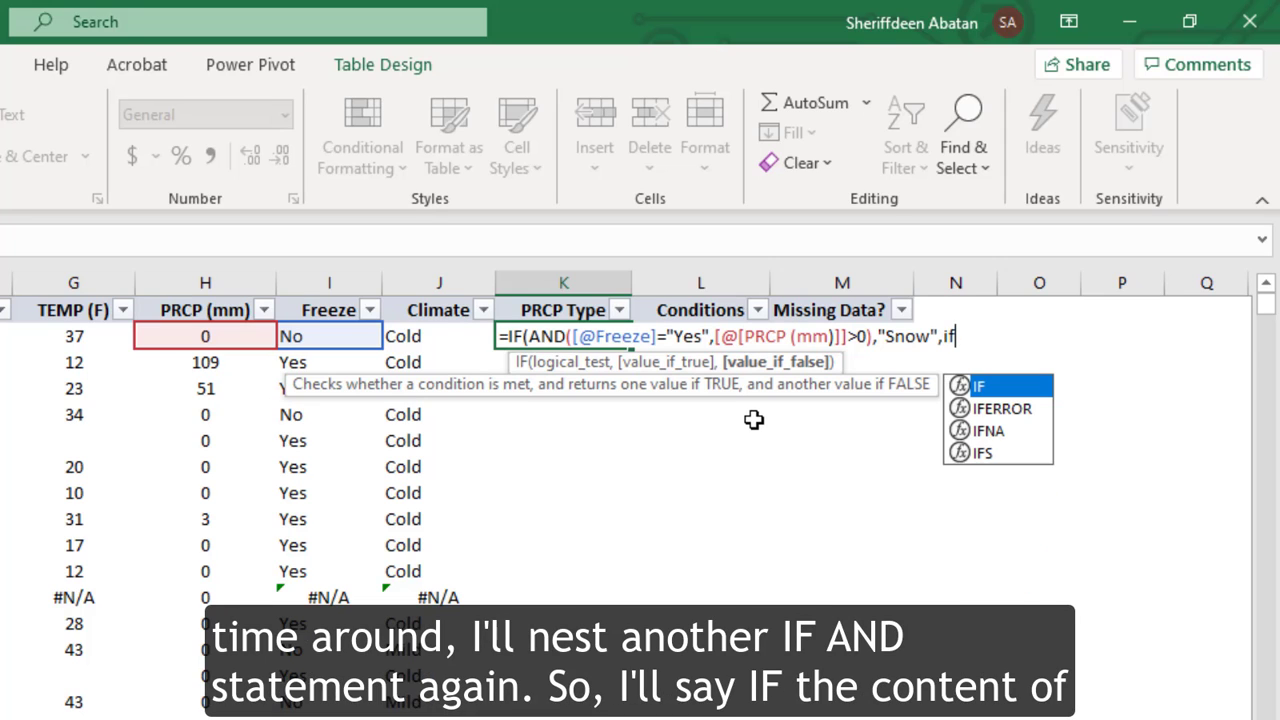
key(Tab)
text(and)
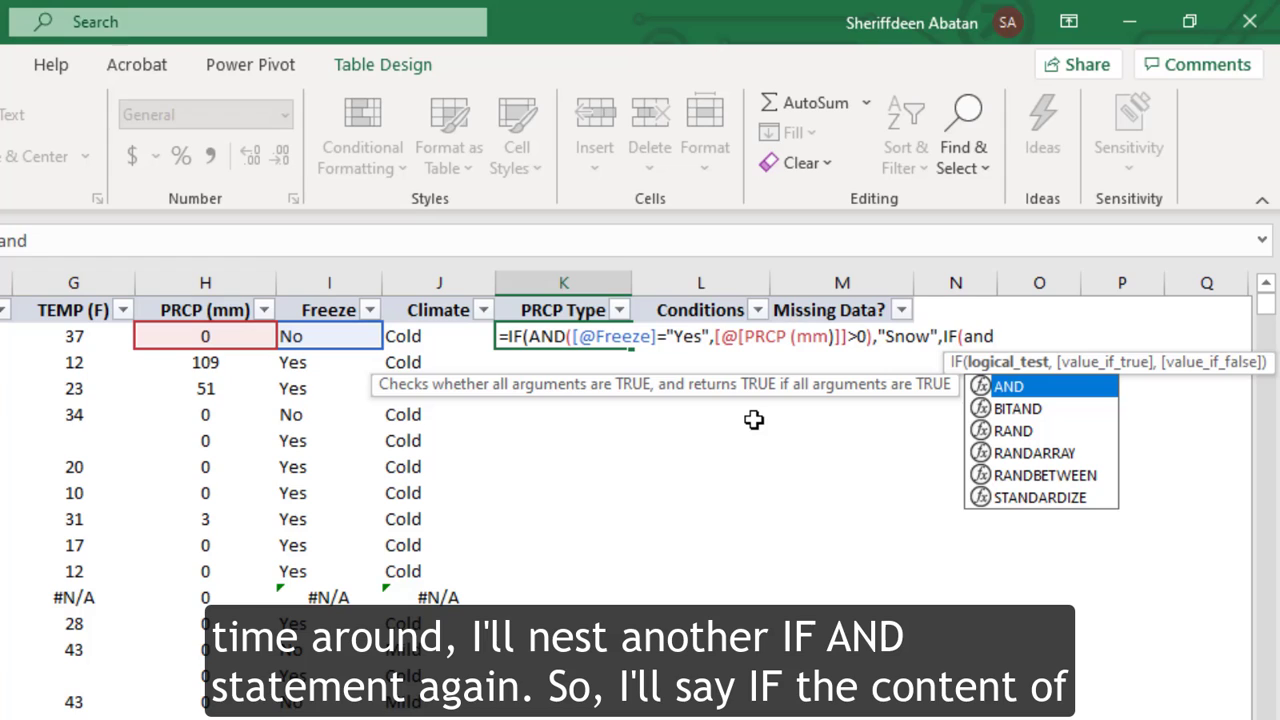
key(Tab)
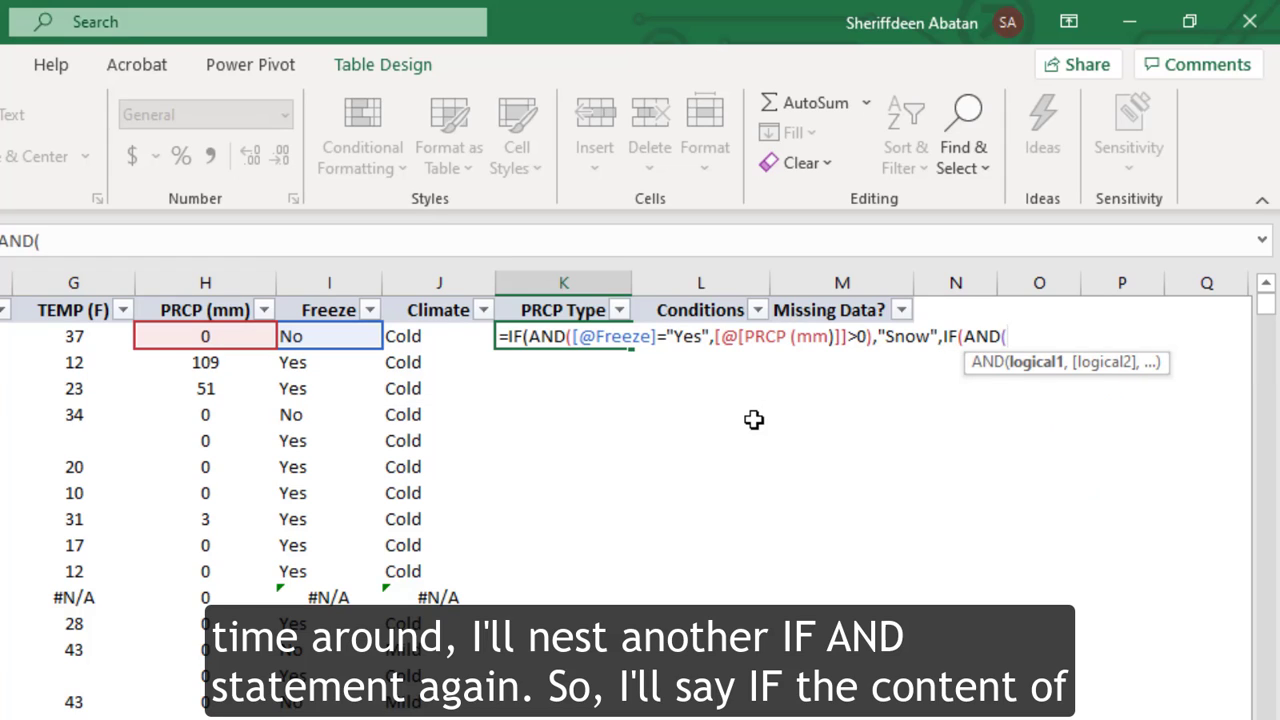
click(323, 337)
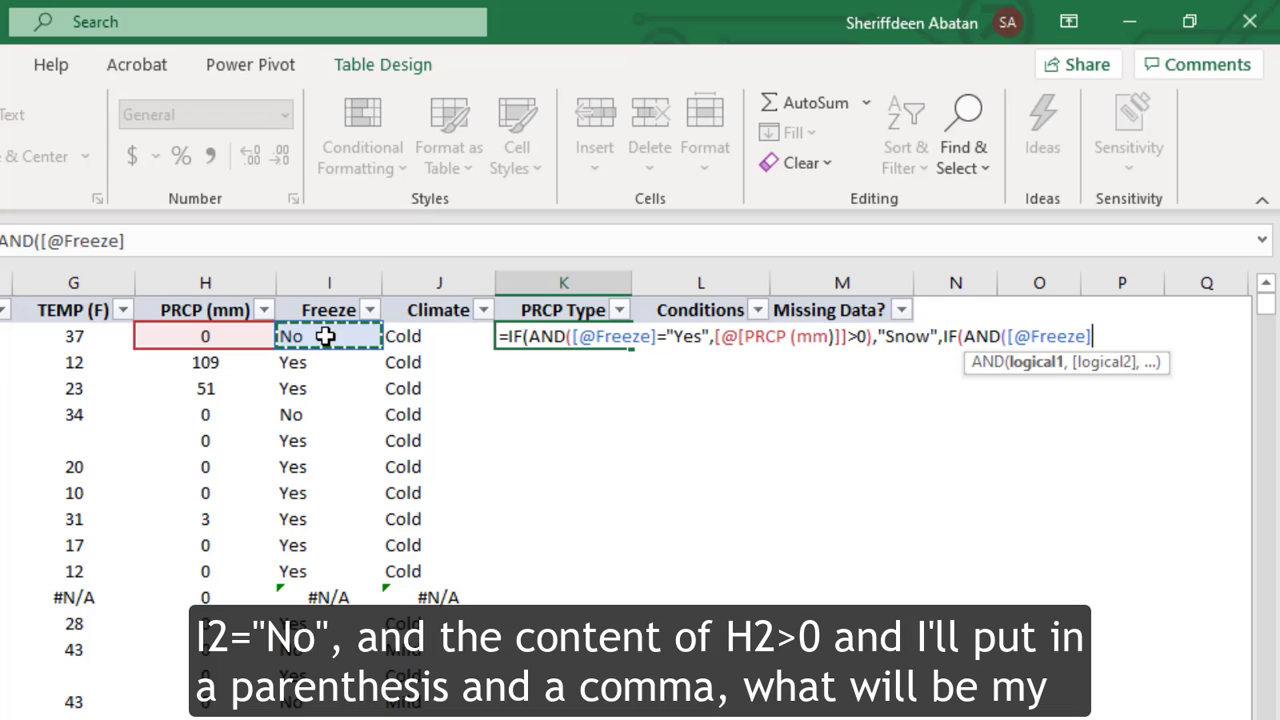
text(="N)
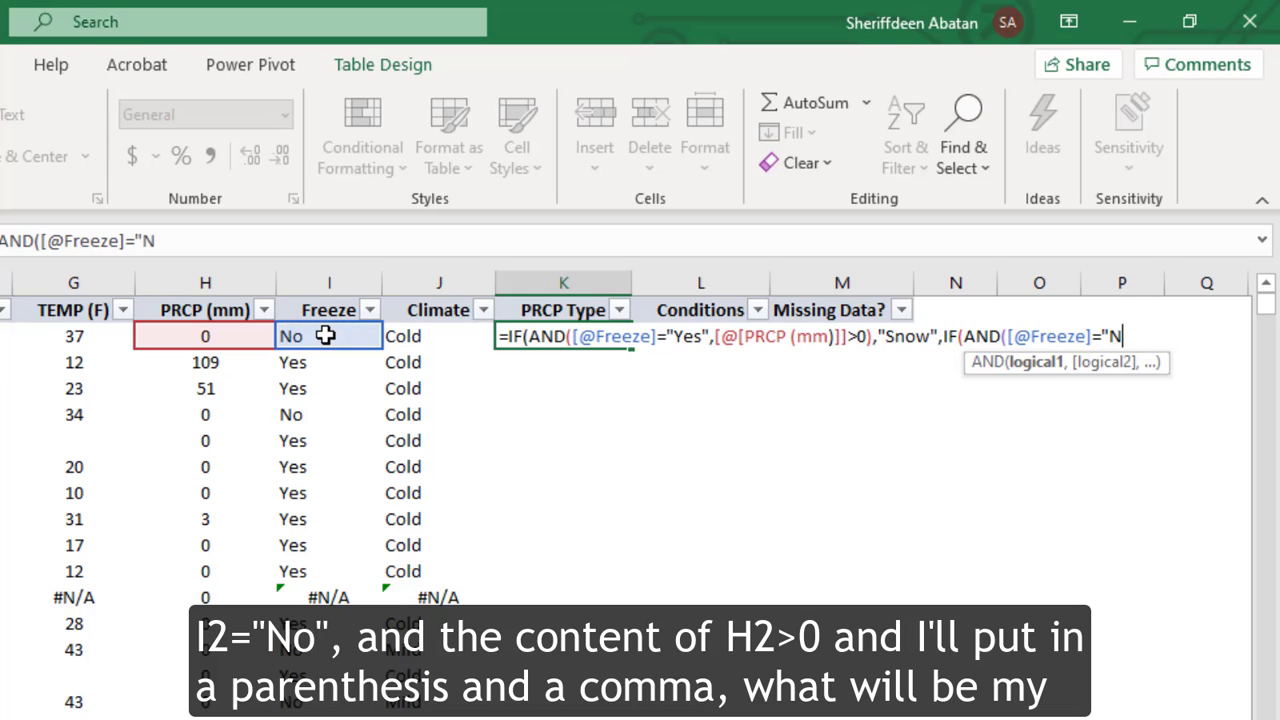
text(o",)
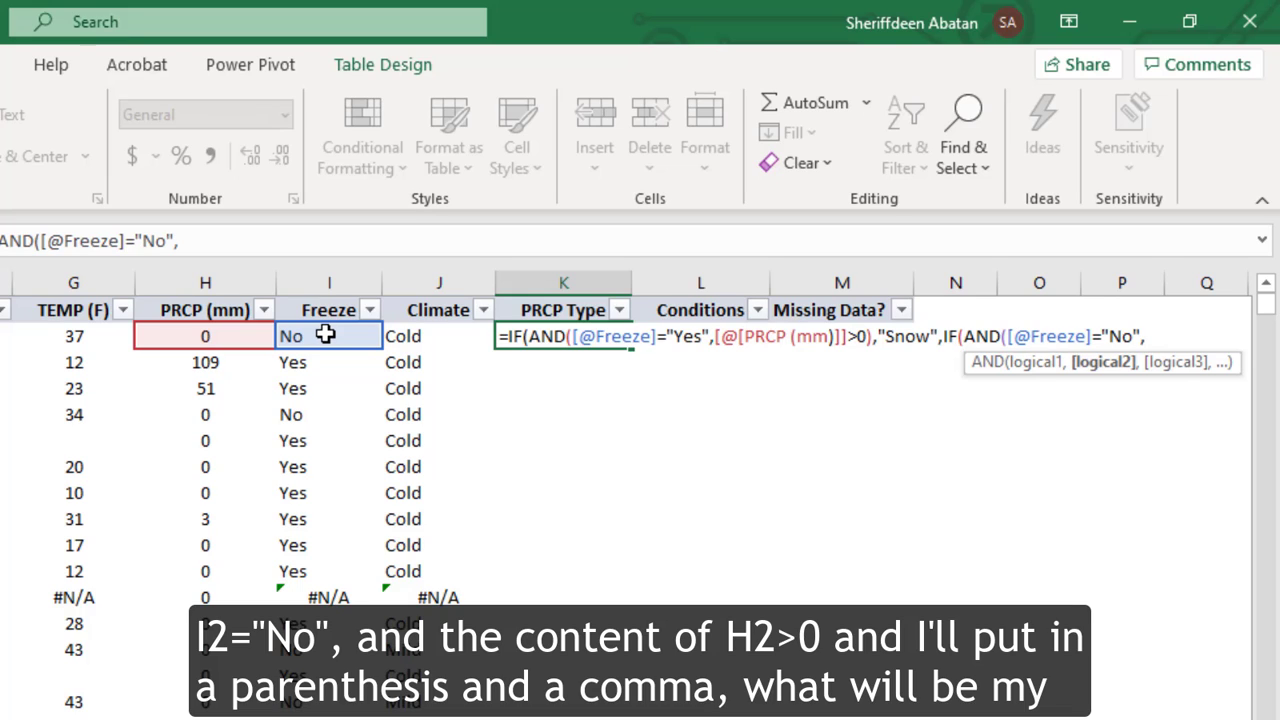
Add PRCP (mm) greater than 0 to the nested AND and return "Rain" when both conditions are true
click(197, 337)
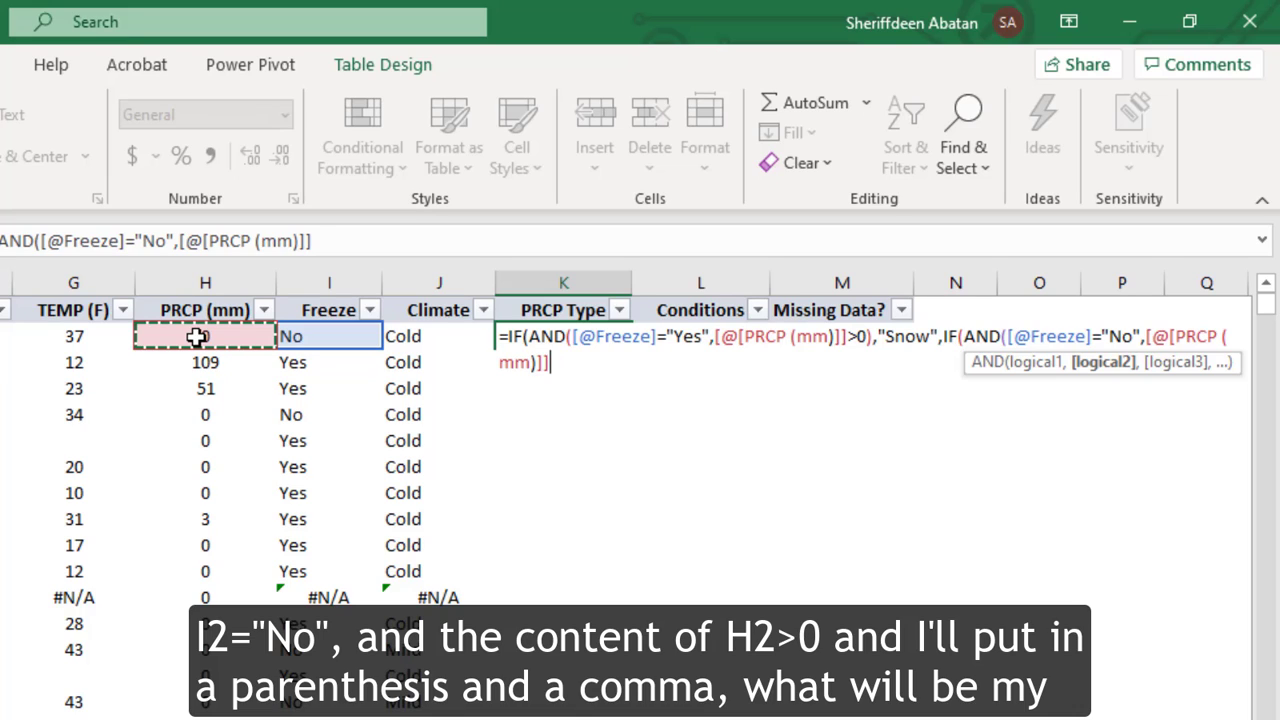
text(>)
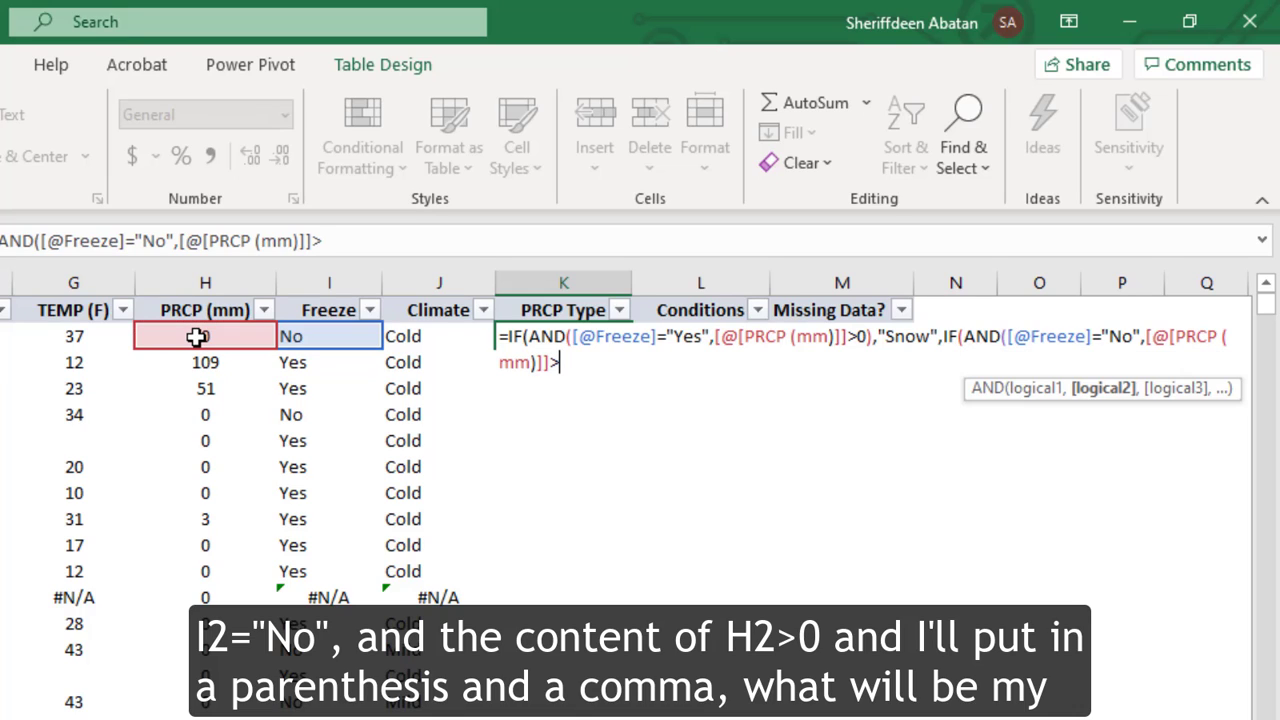
text(0))
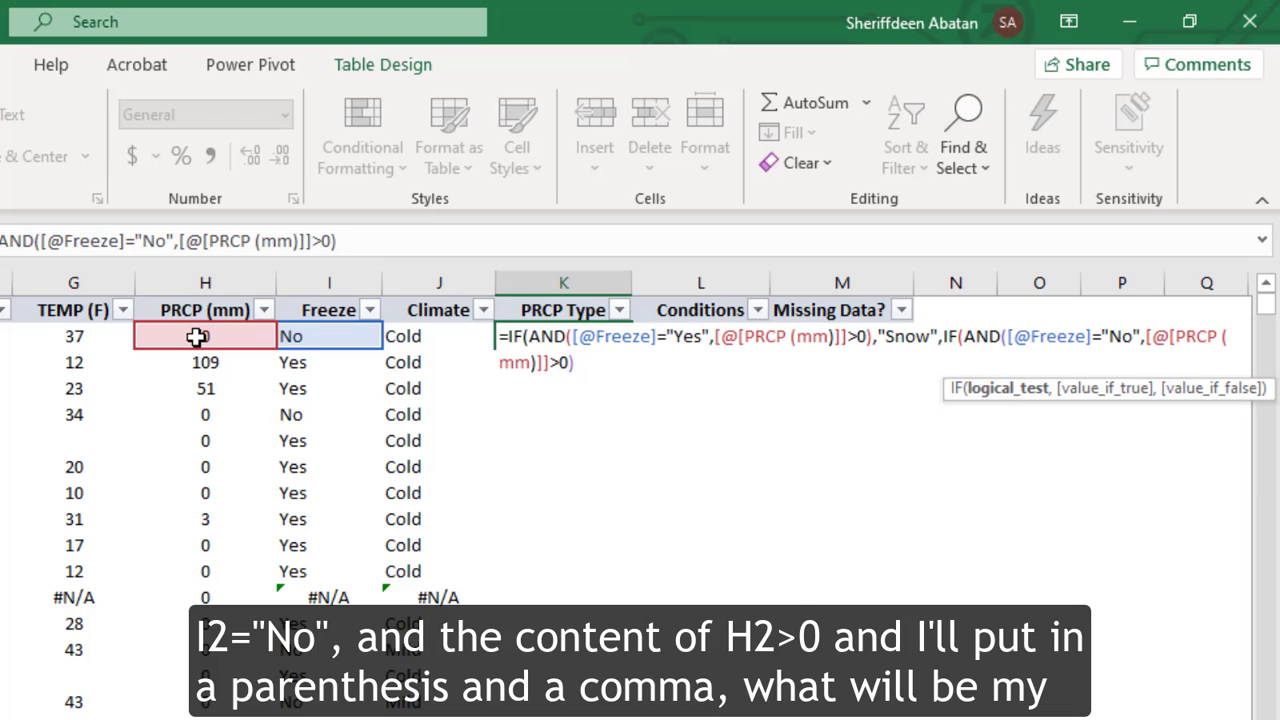
text(,)
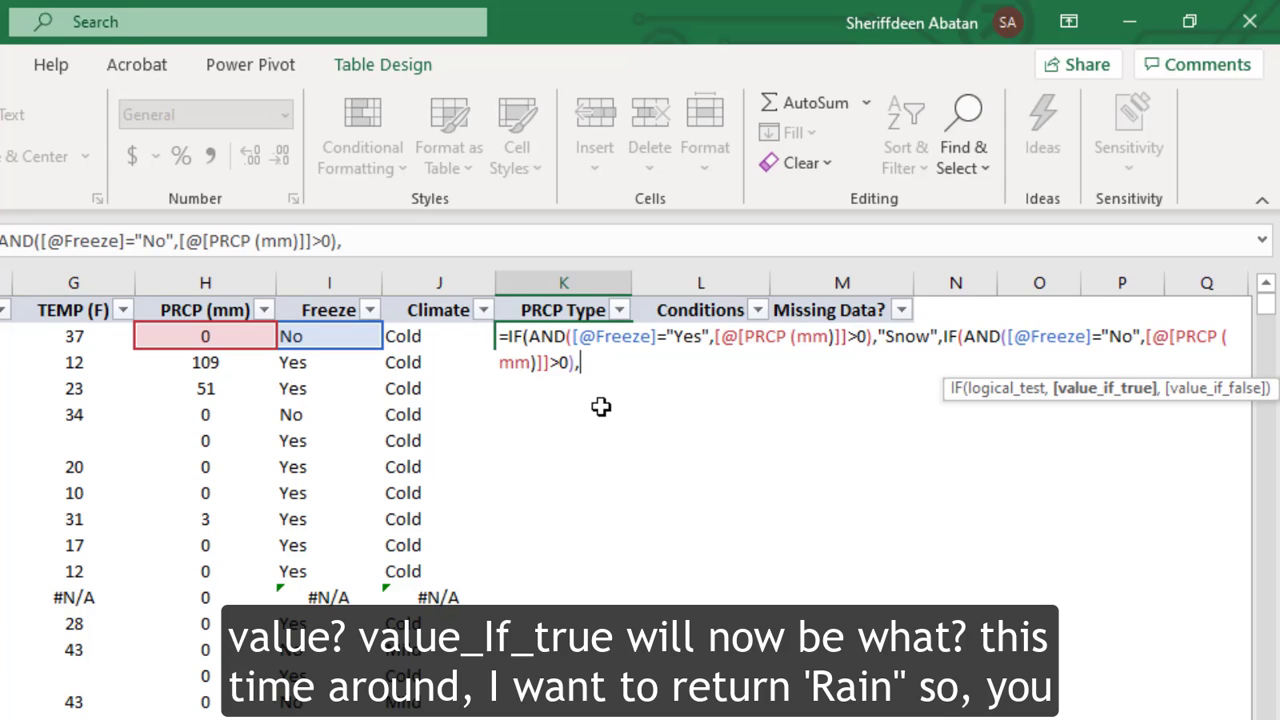
text(")
text(Ra)
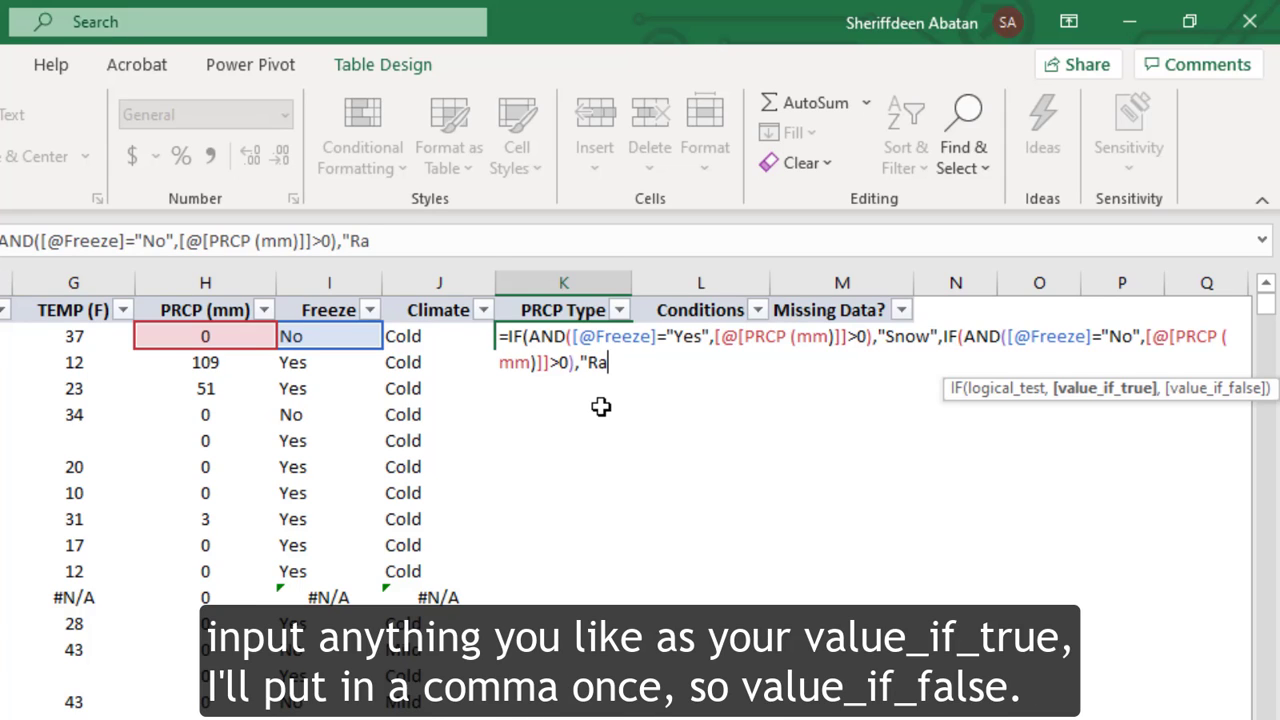
text(in",)
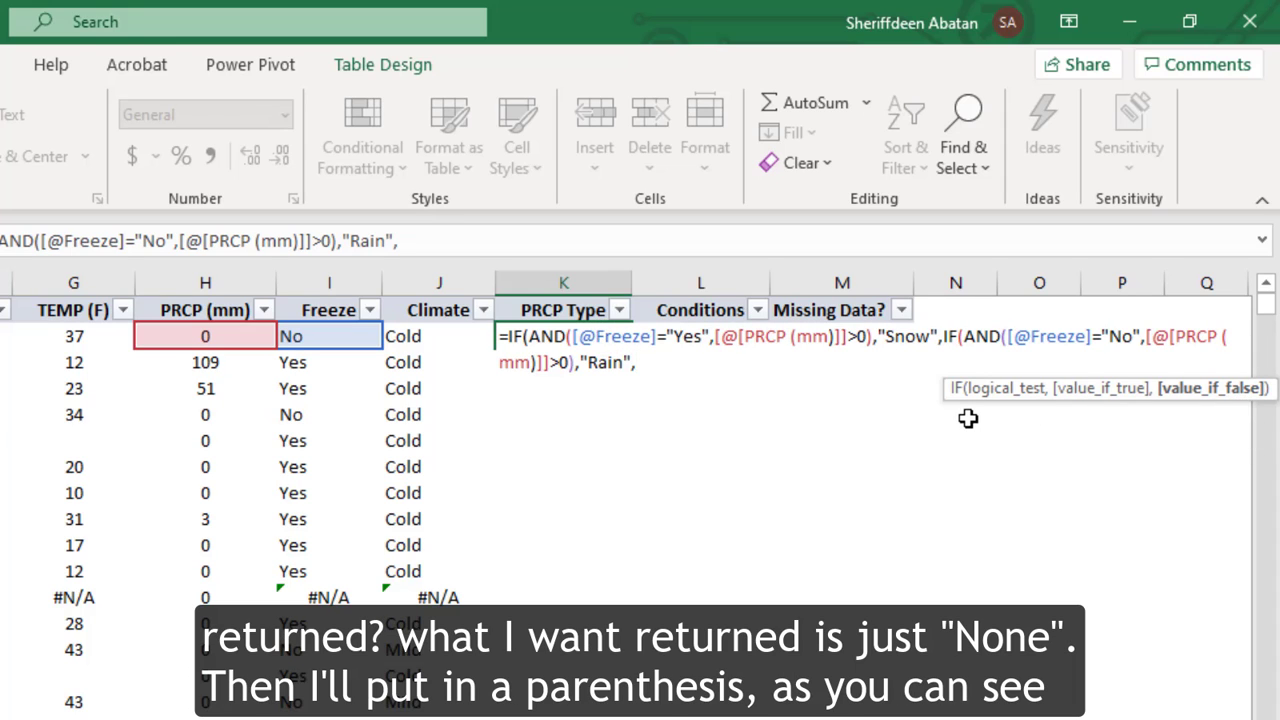
Return "None" as the nested IF's value if false, close the formula and fill it down the PRCP Type column
text("None)
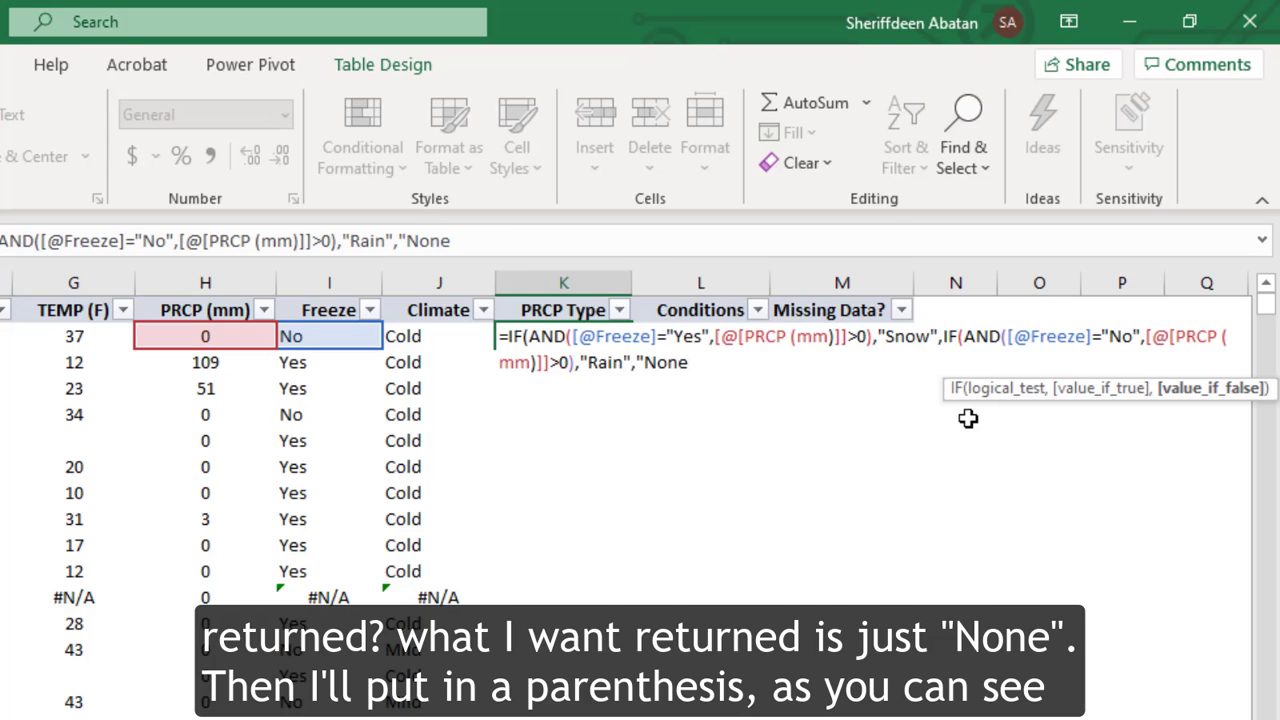
text("))
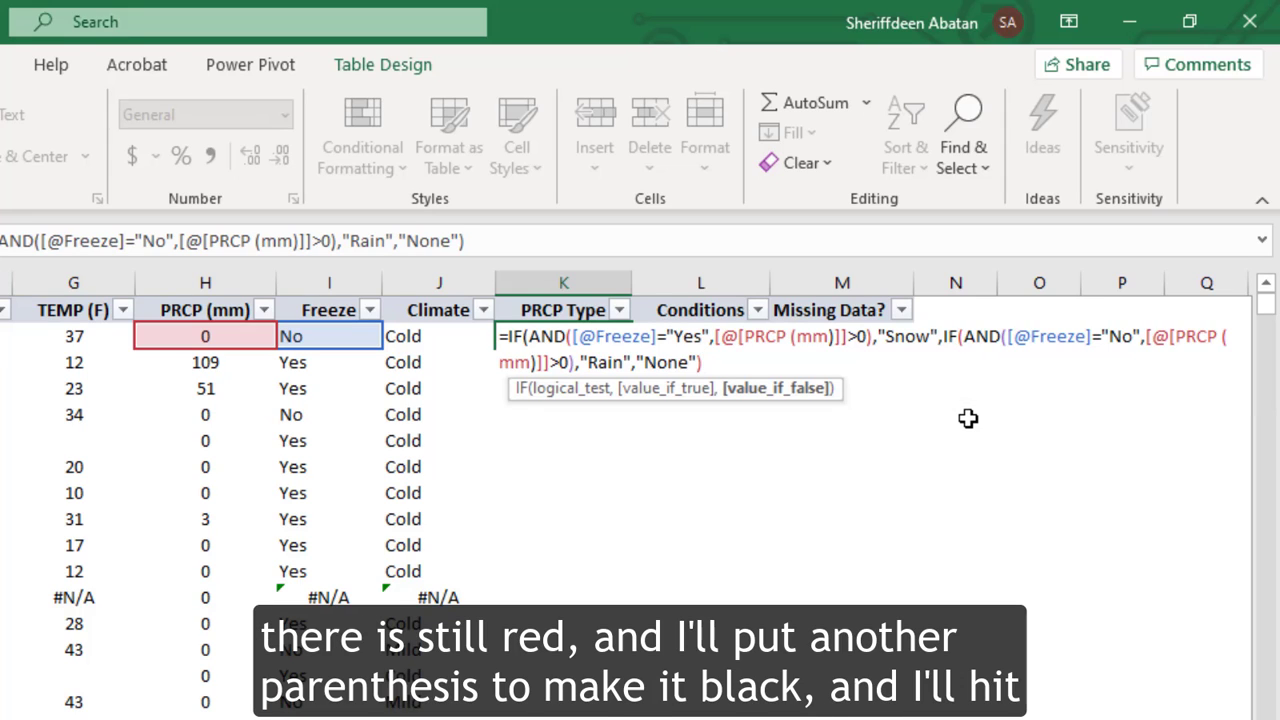
text())
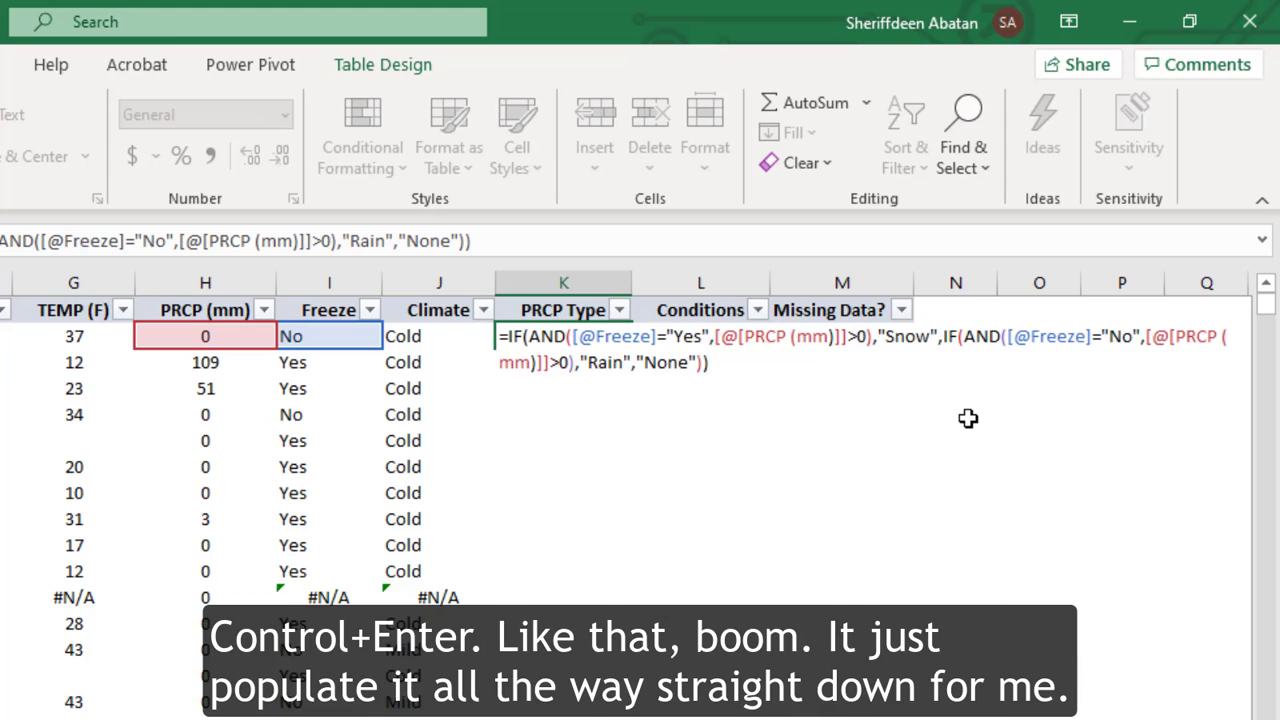
key(ctrl+Return)
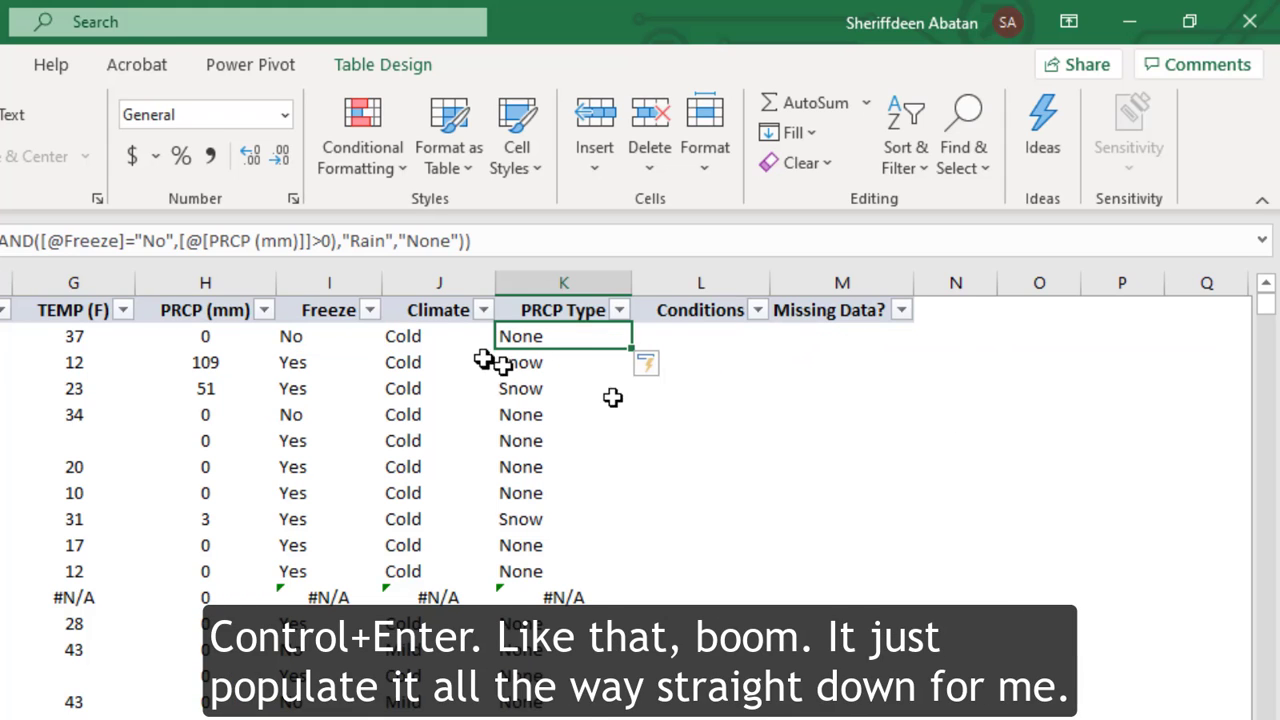
double_click(634, 346)
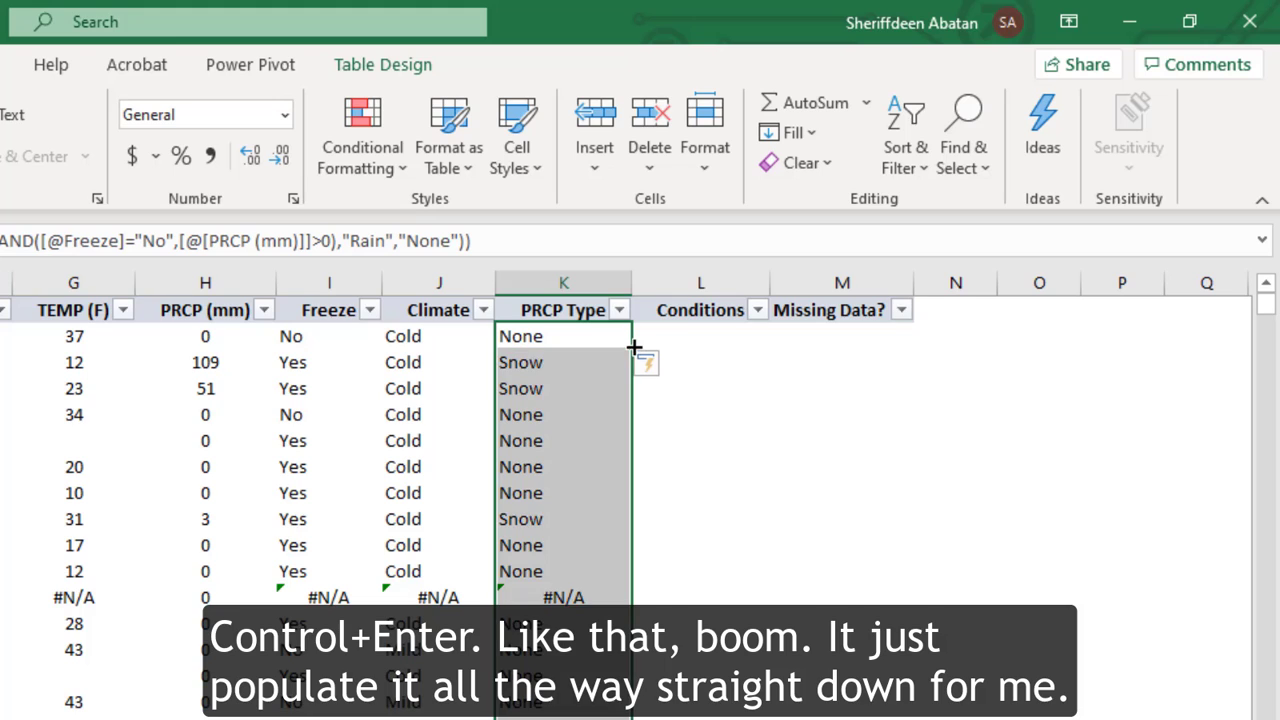
click(578, 336)
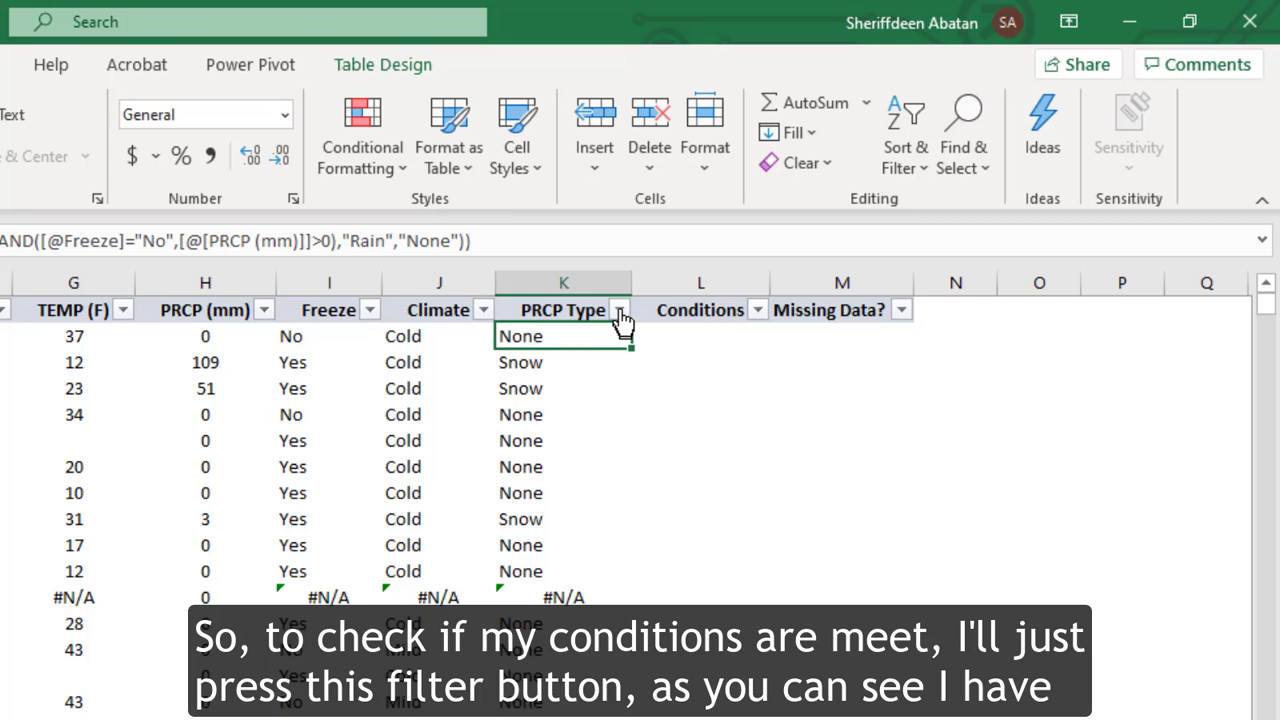
Check the distinct values in the PRCP Type filter and inspect the #N/A cells in the row dated 20100111
click(620, 312)
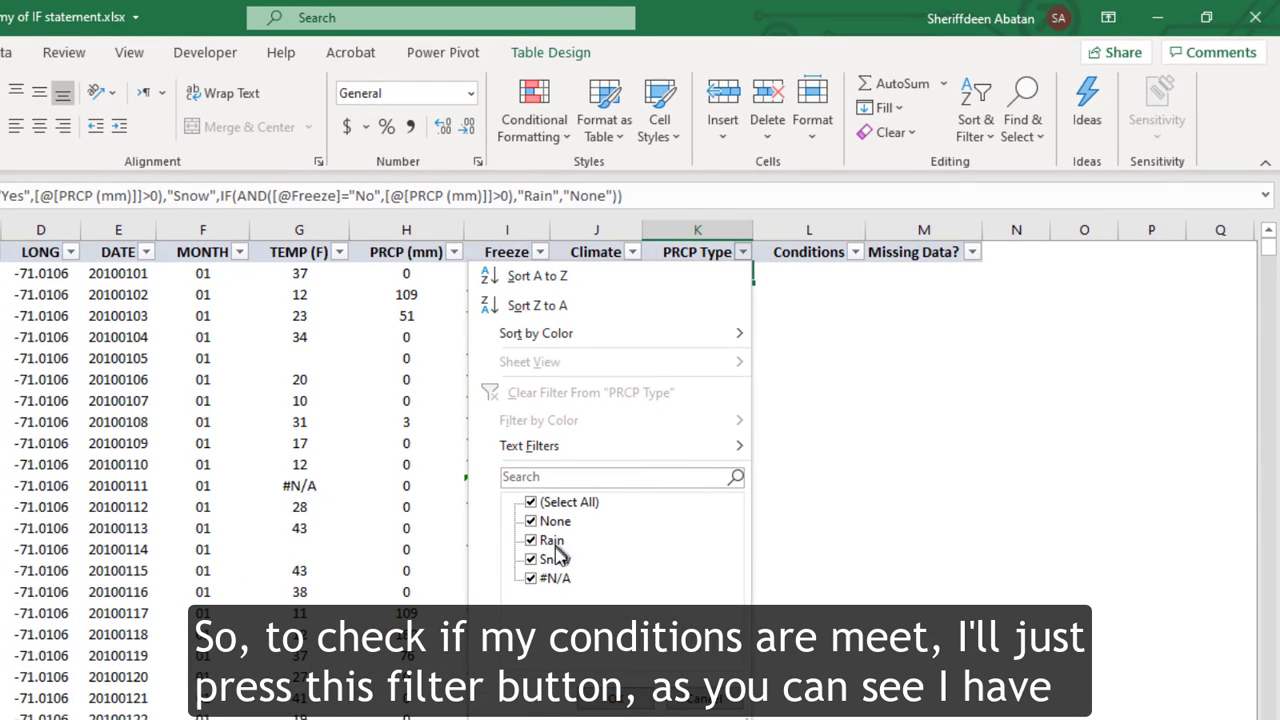
click(705, 700)
click(298, 490)
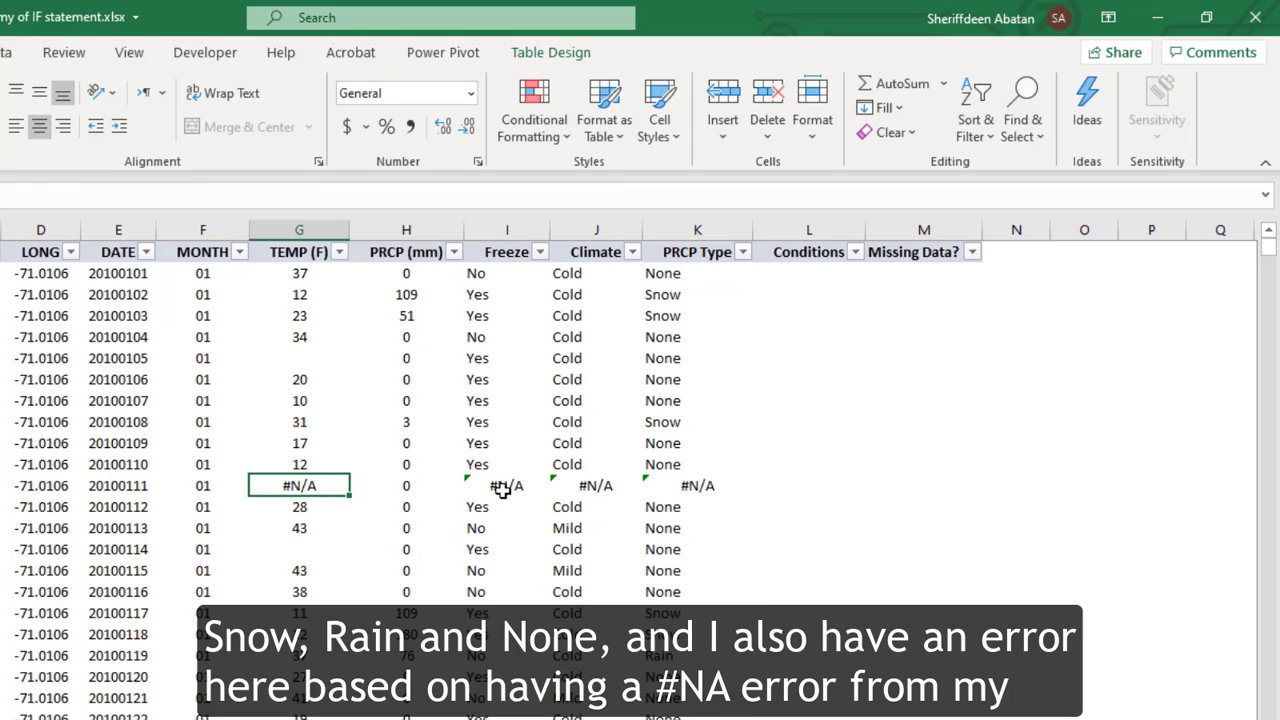
click(503, 490)
click(588, 486)
click(680, 486)
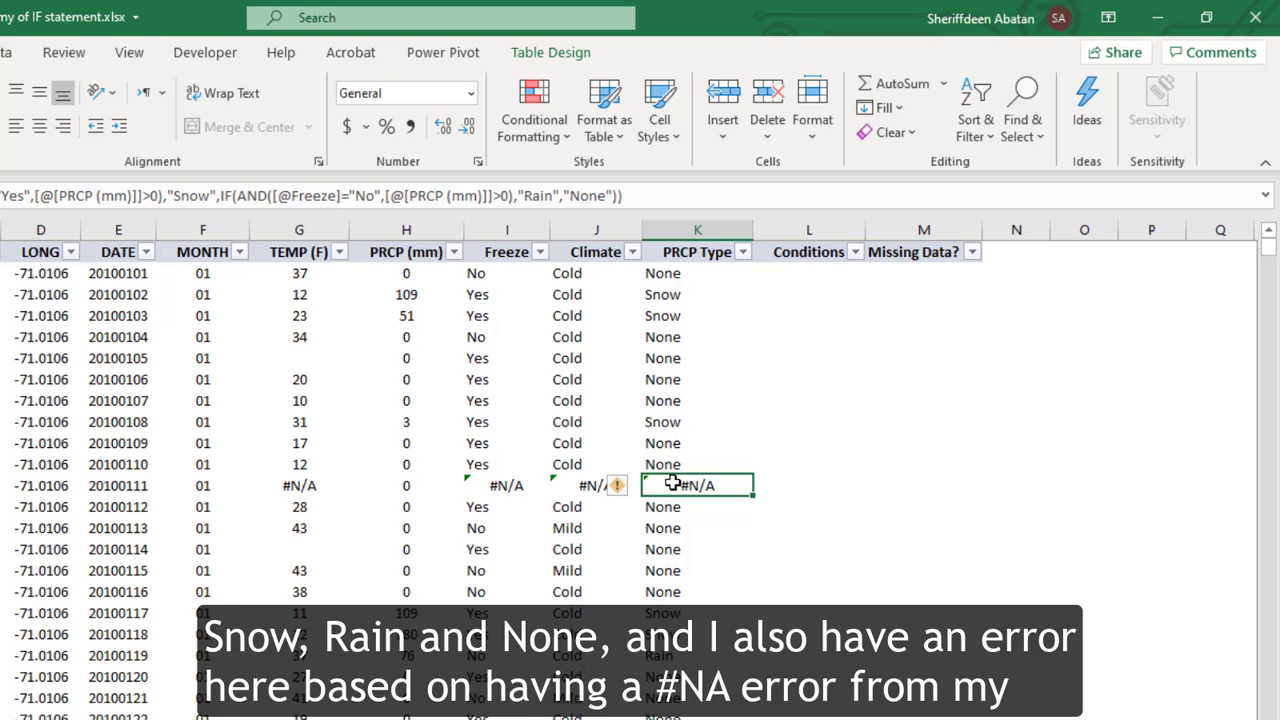
click(665, 273)
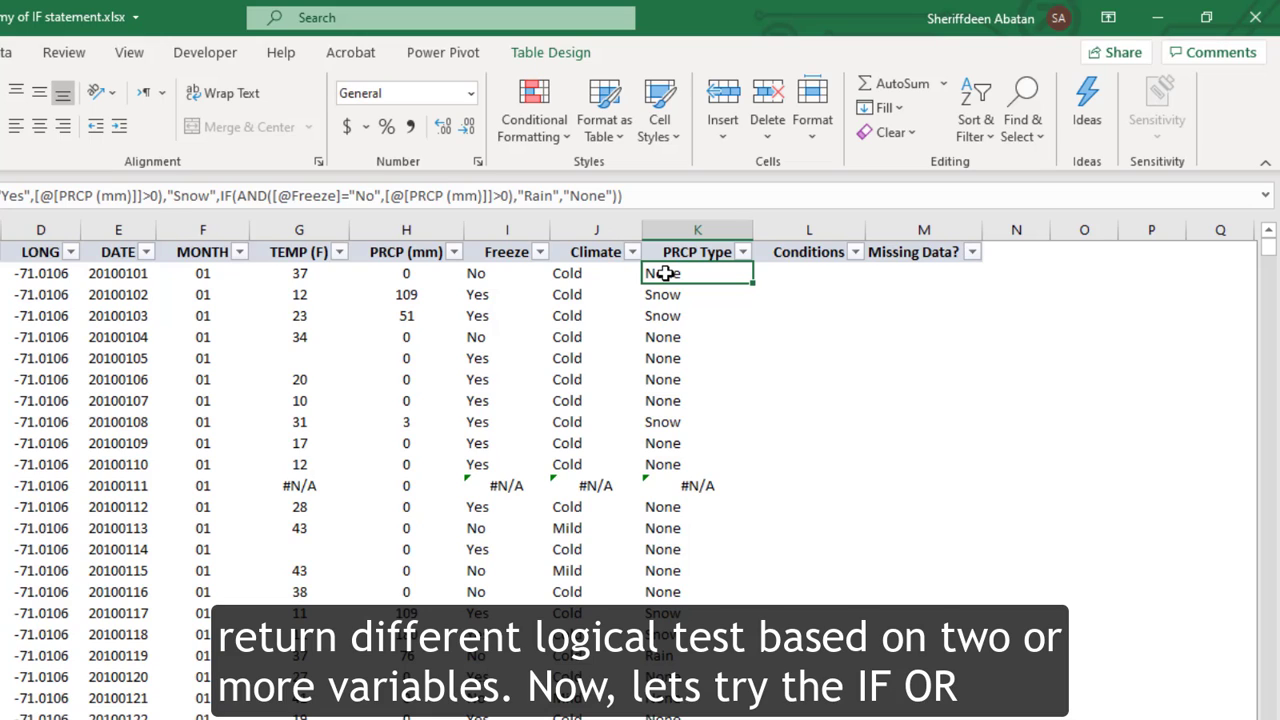
Begin a formula in L2 under Conditions with IF and OR, using PRCP Type equal to "Snow" as the first condition
click(802, 277)
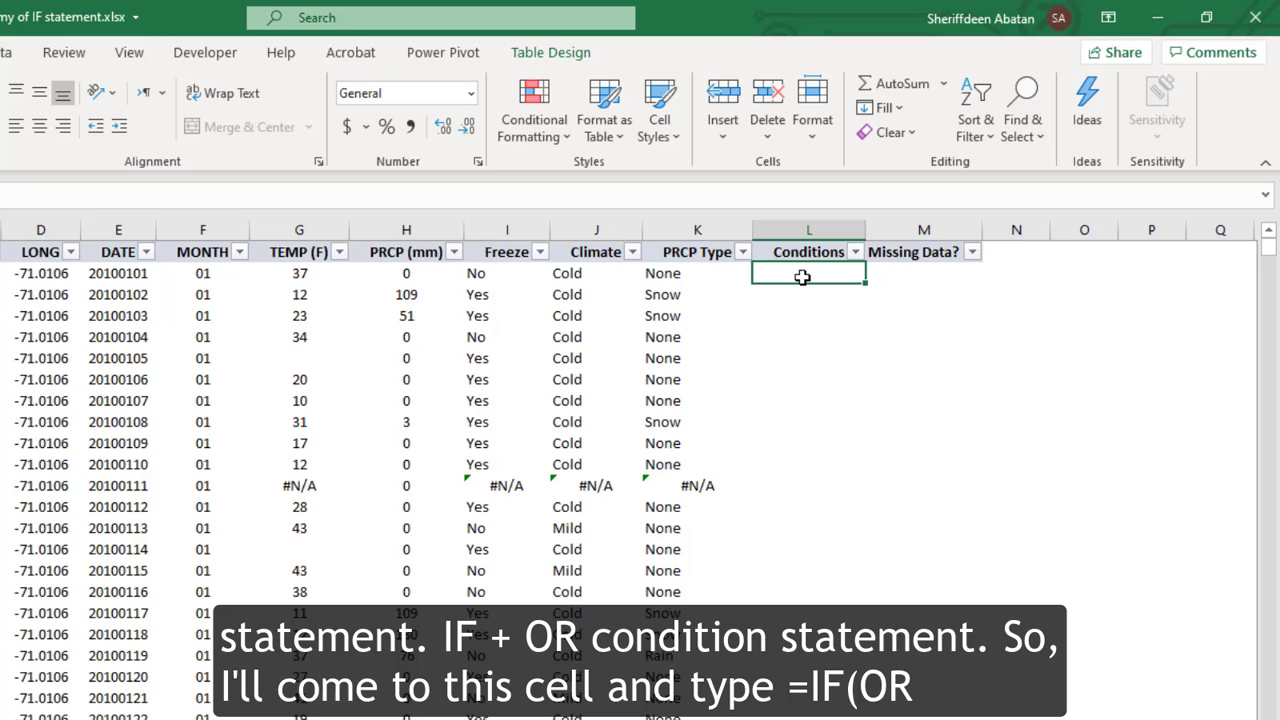
text(=)
key(BackSpace)
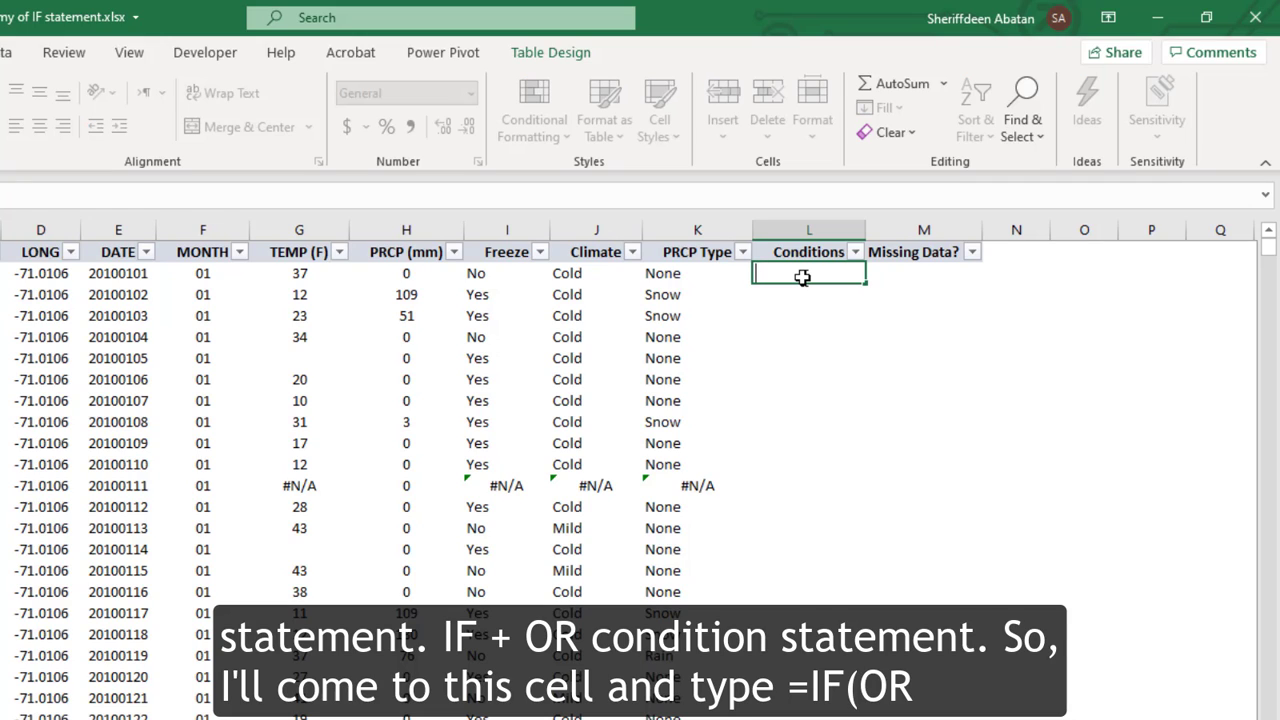
text(=IF)
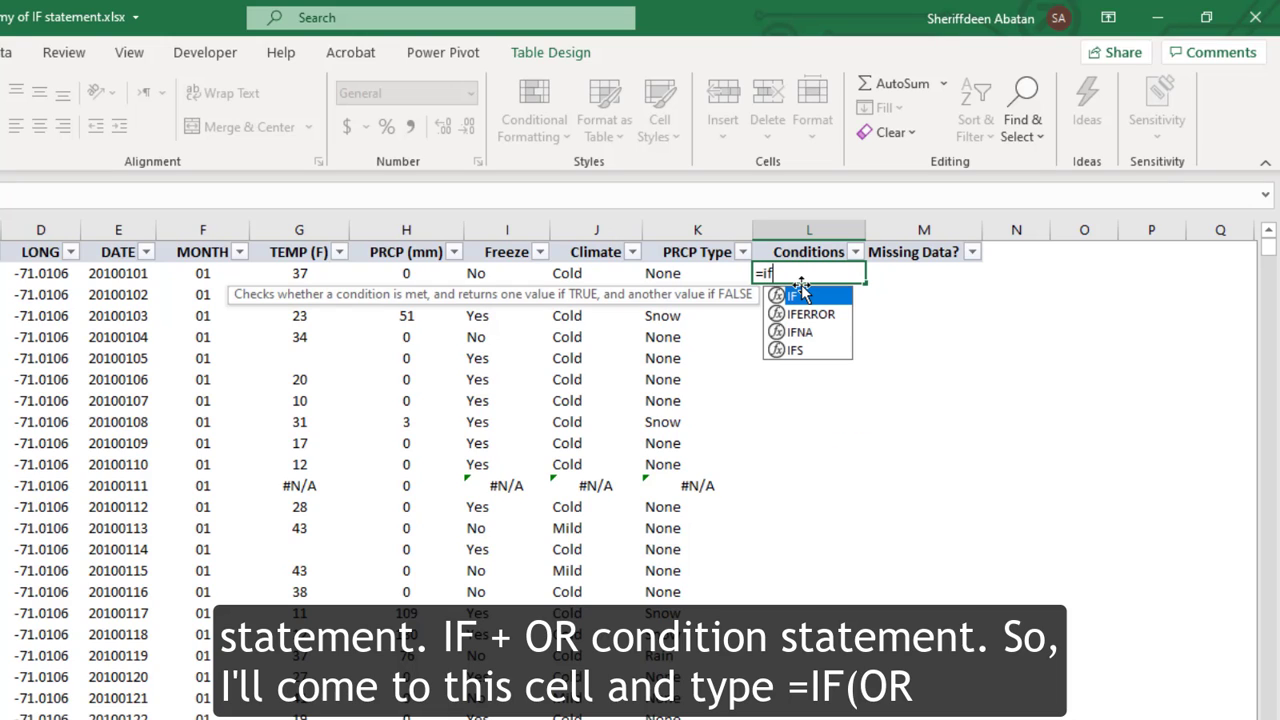
key(Tab)
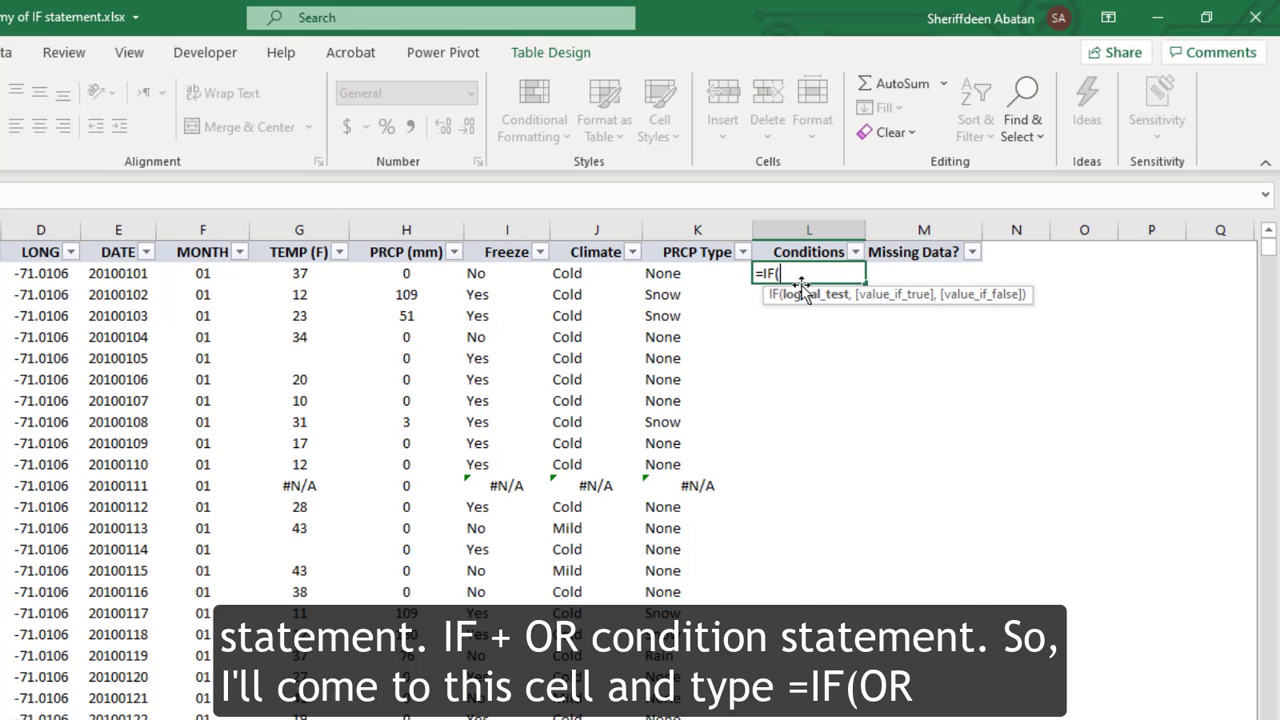
text(or)
key(Tab)
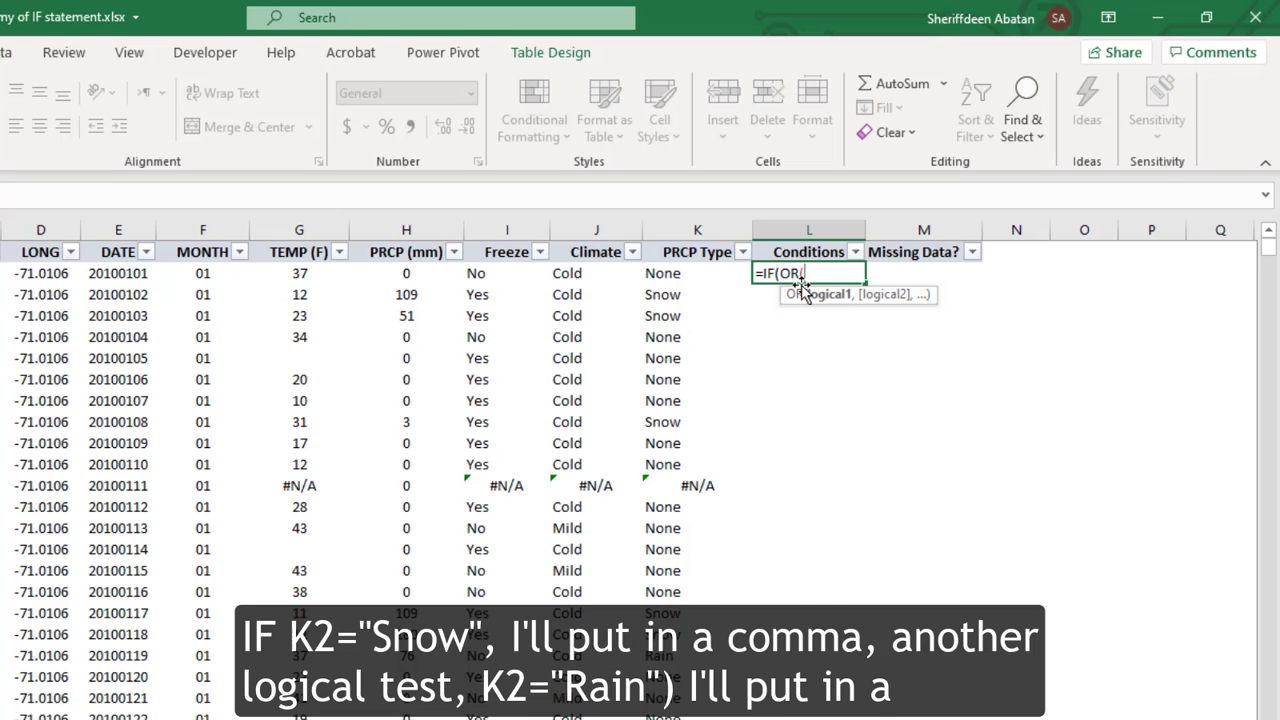
click(665, 275)
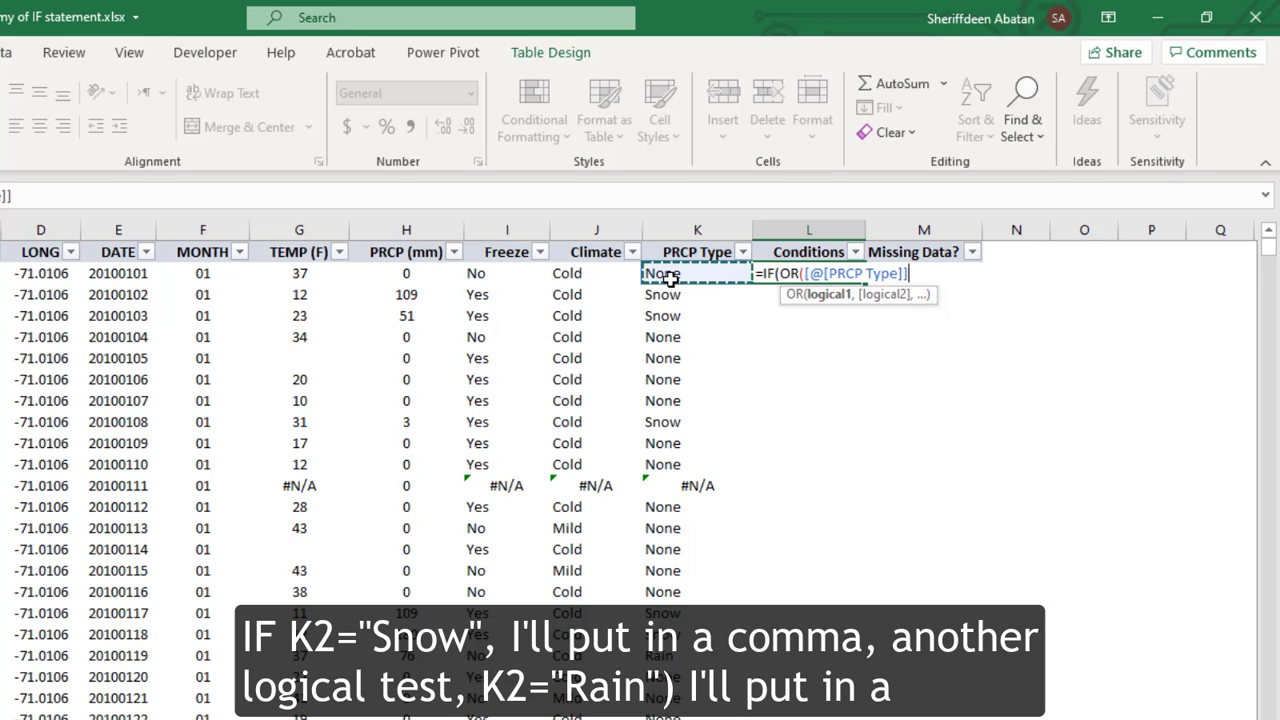
text(="s)
key(BackSpace)
text(Snow)
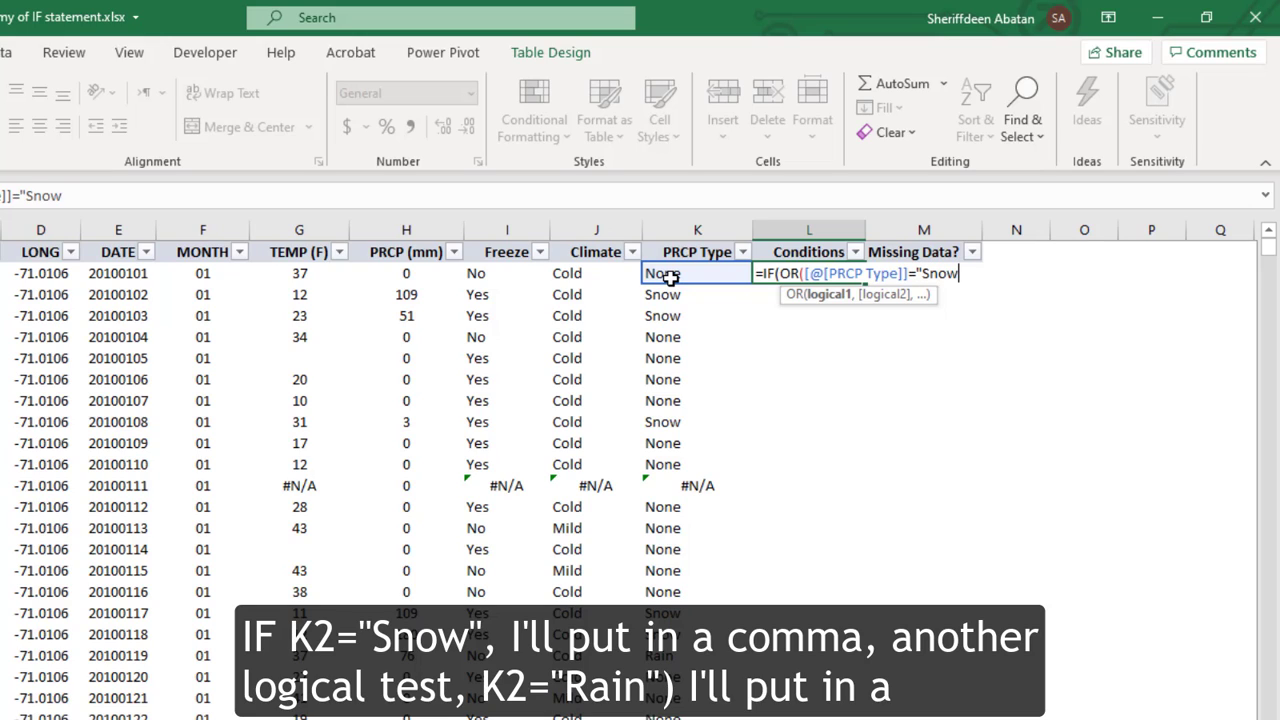
text(",)
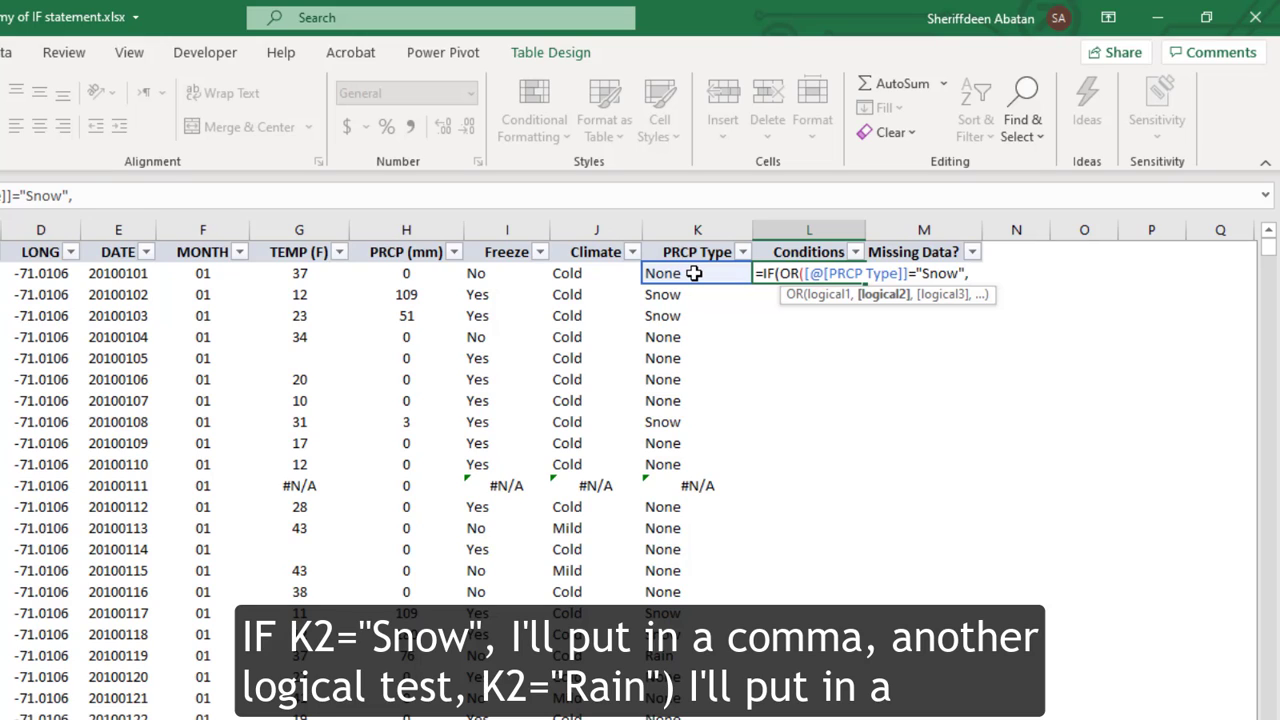
Add PRCP Type equal to "Rain" as the second OR condition and close the logical test
click(693, 273)
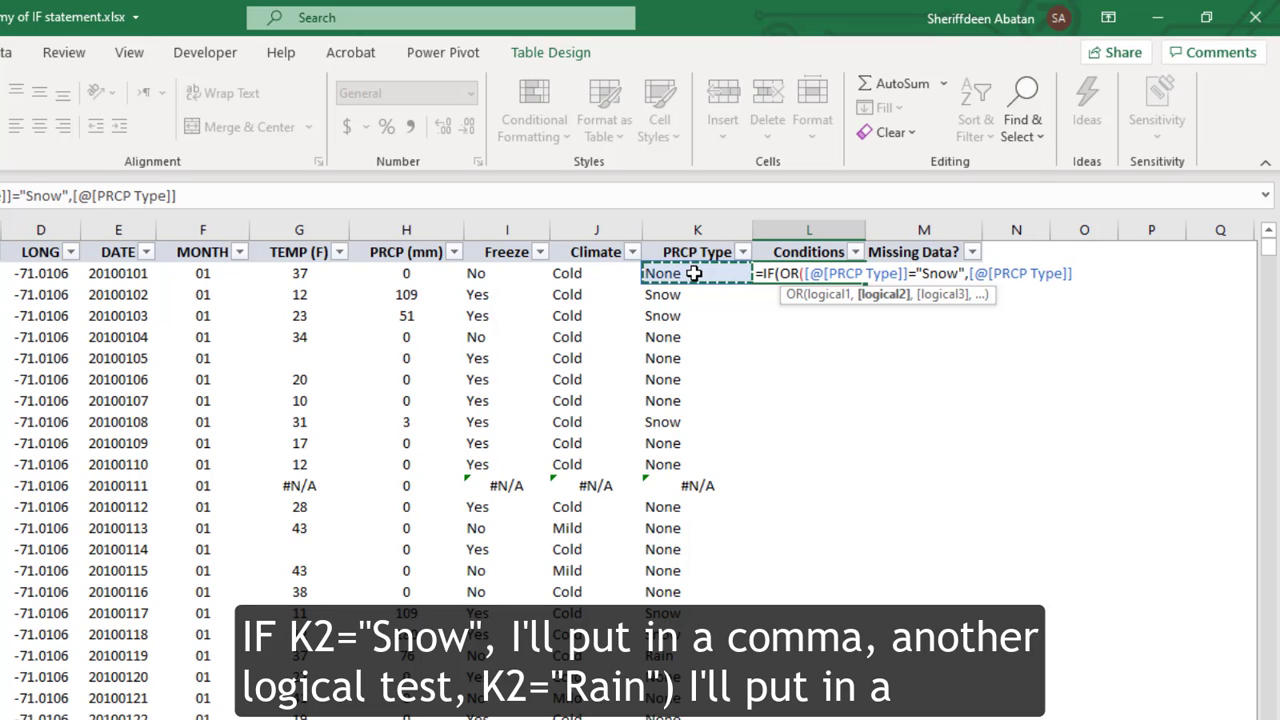
text(=)
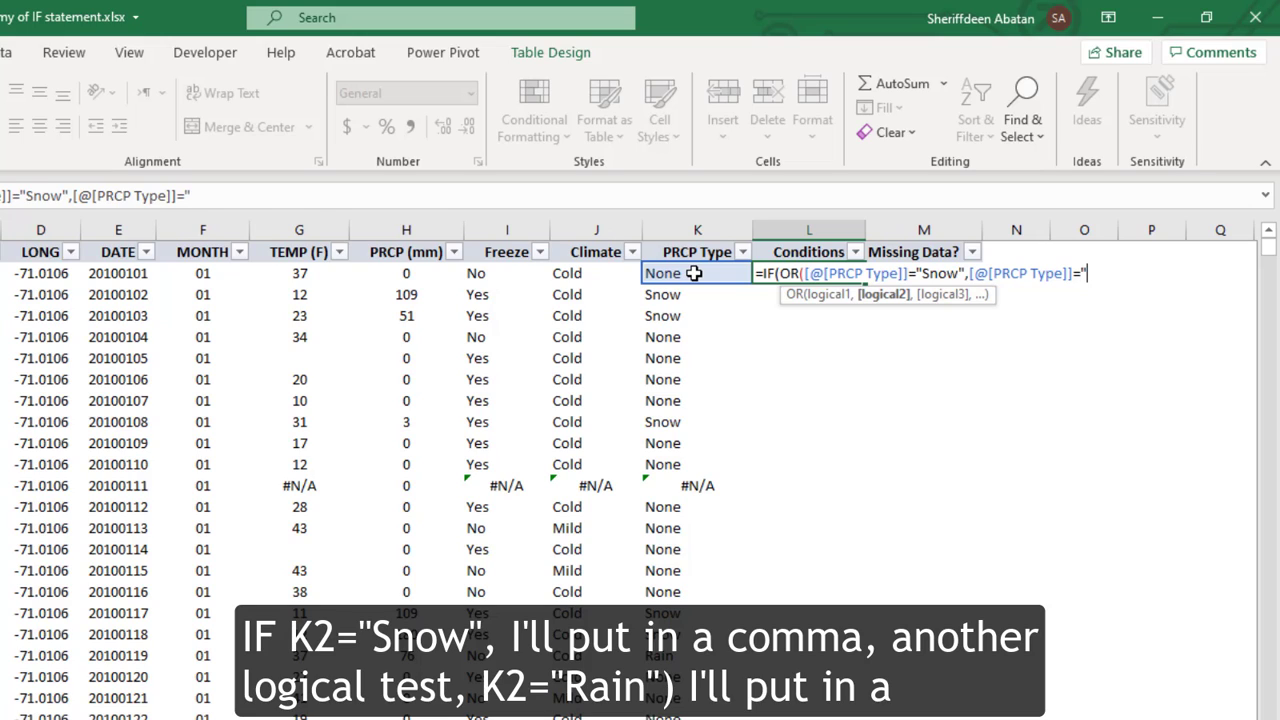
text("Rain"))
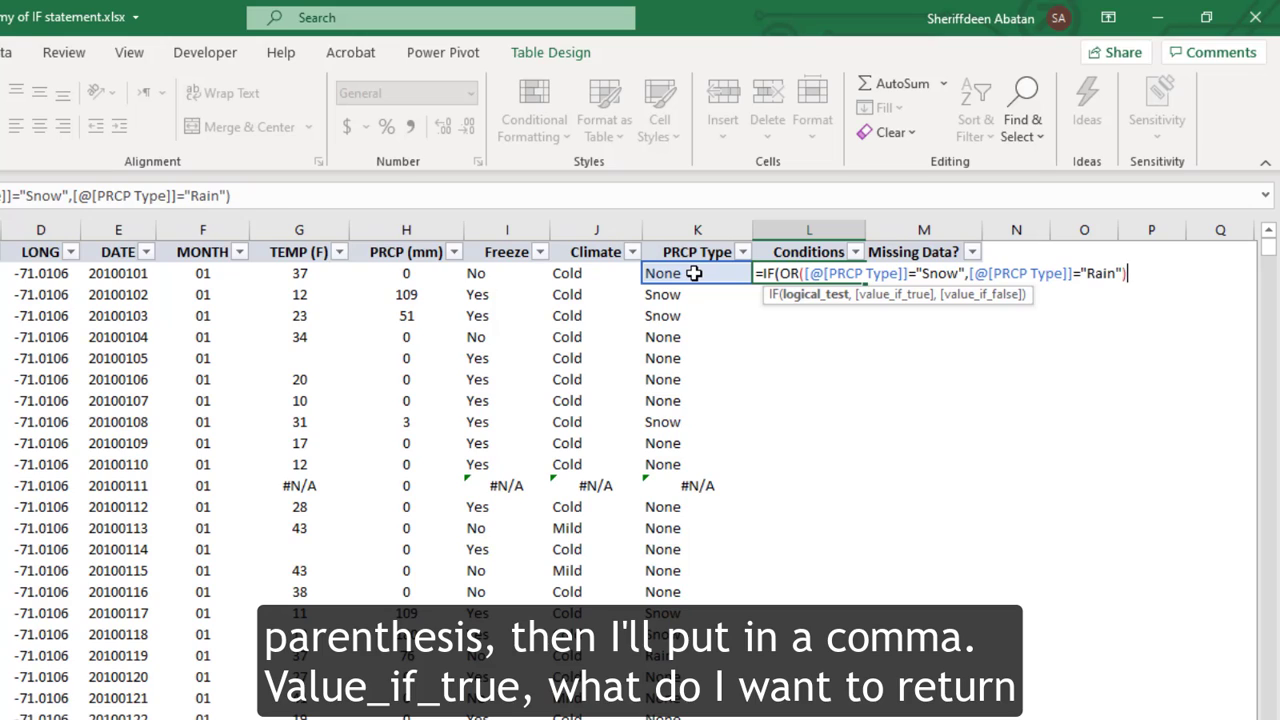
text(,)
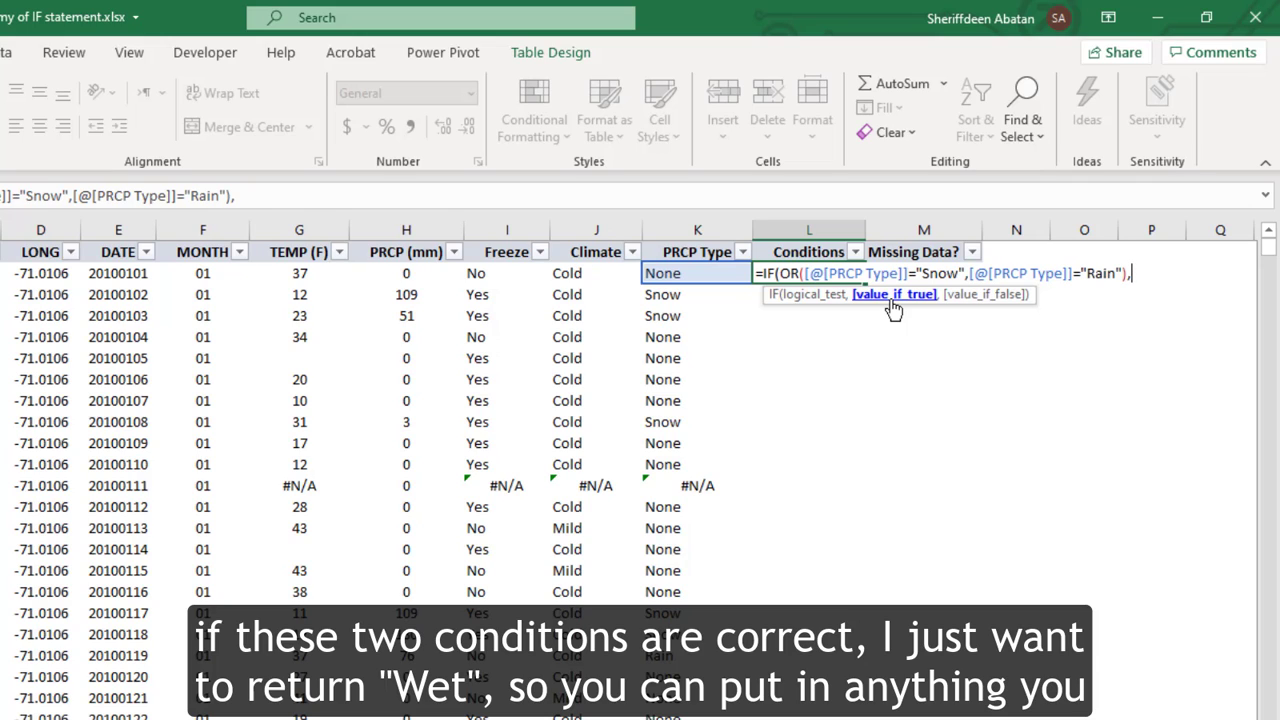
Return "Wet" if true and "Dry" if false, and fill the formula down the Conditions column
text(")
key(BackSpace)
text("Wet")
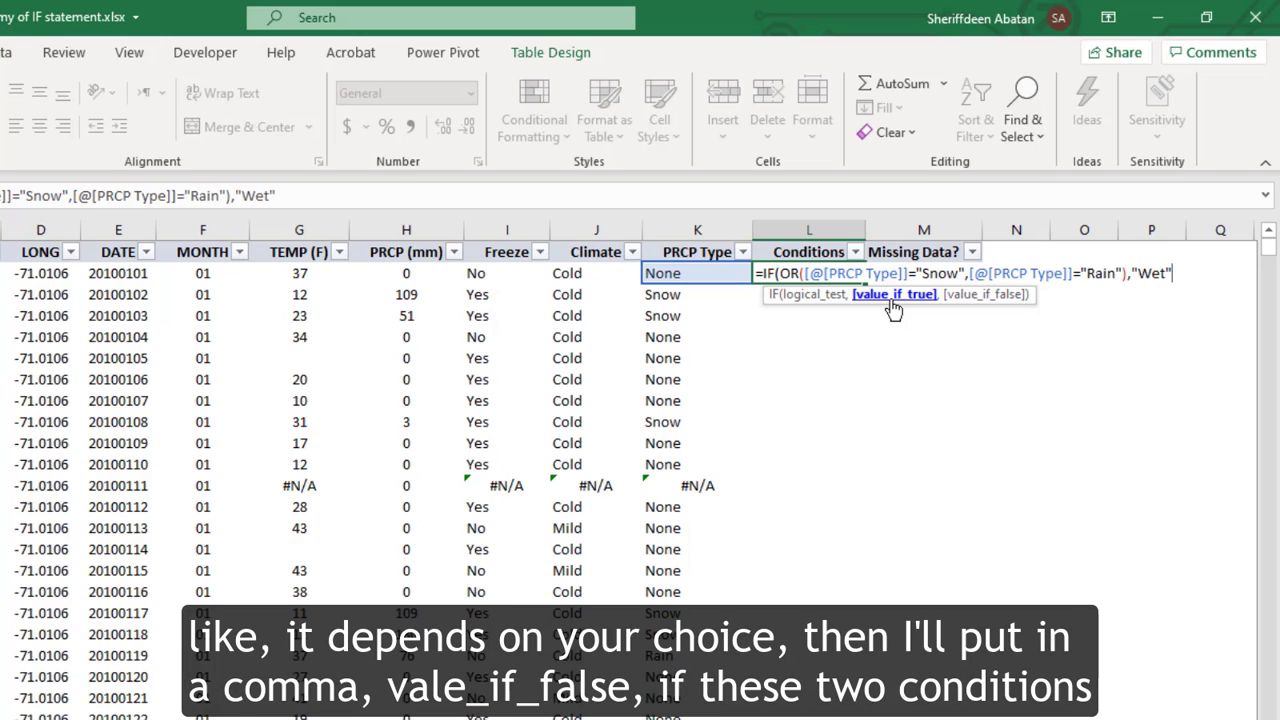
text(,)
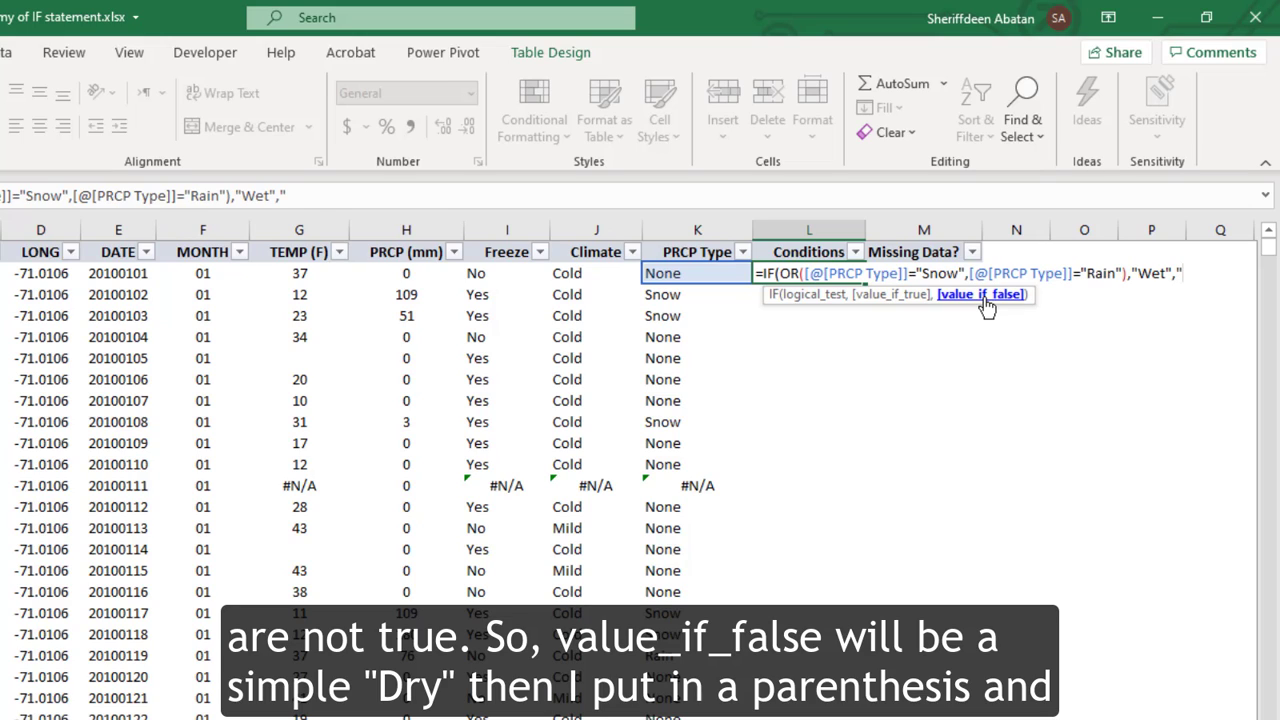
text(Dry"))
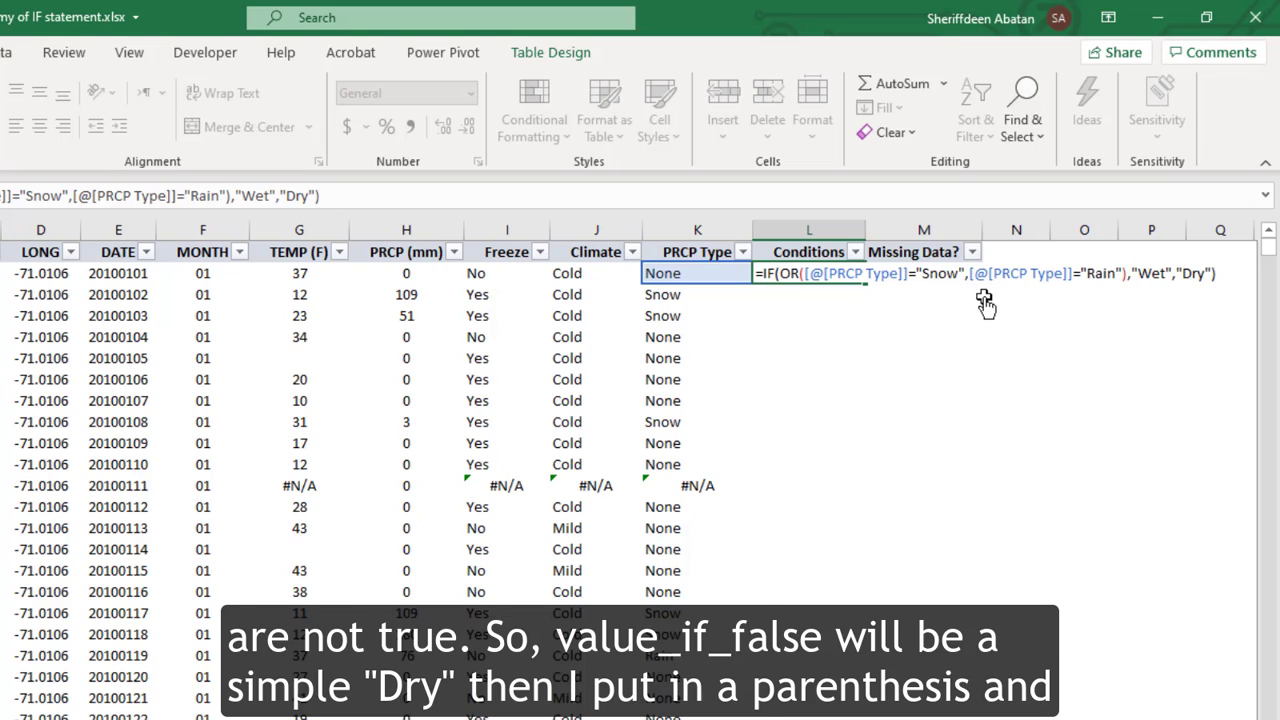
key(ctrl+Return)
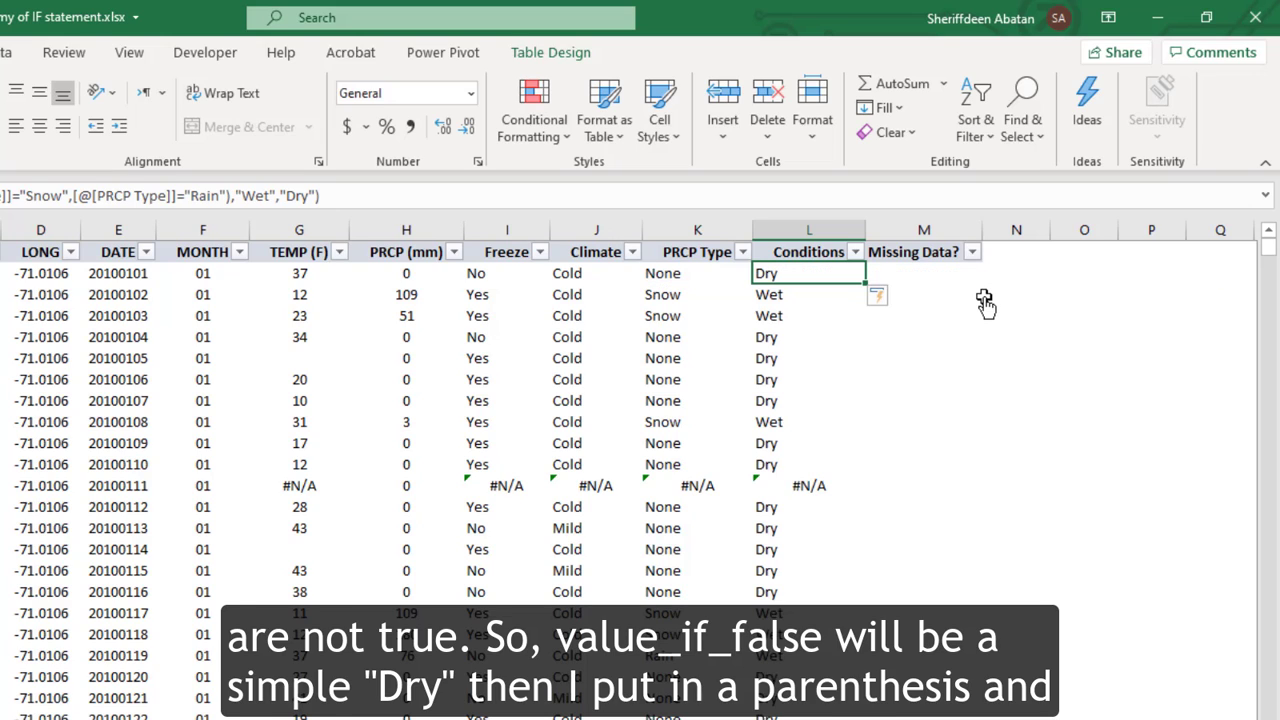
double_click(866, 285)
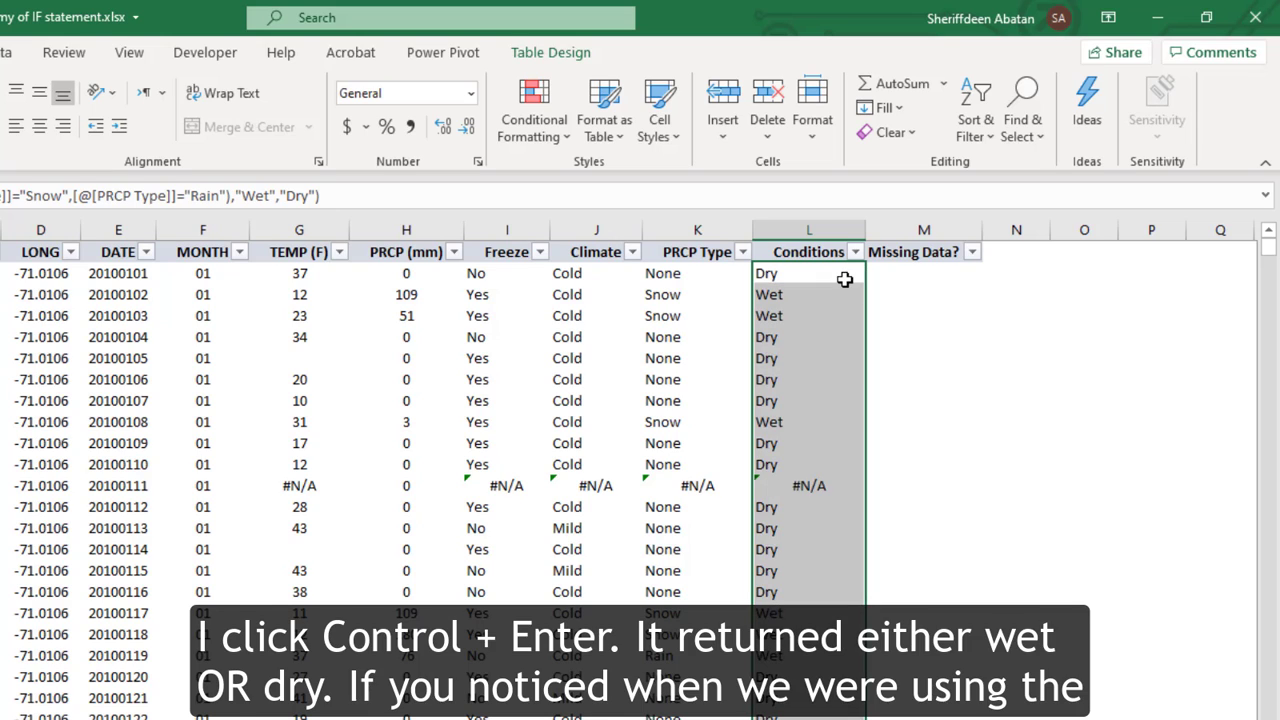
click(818, 282)
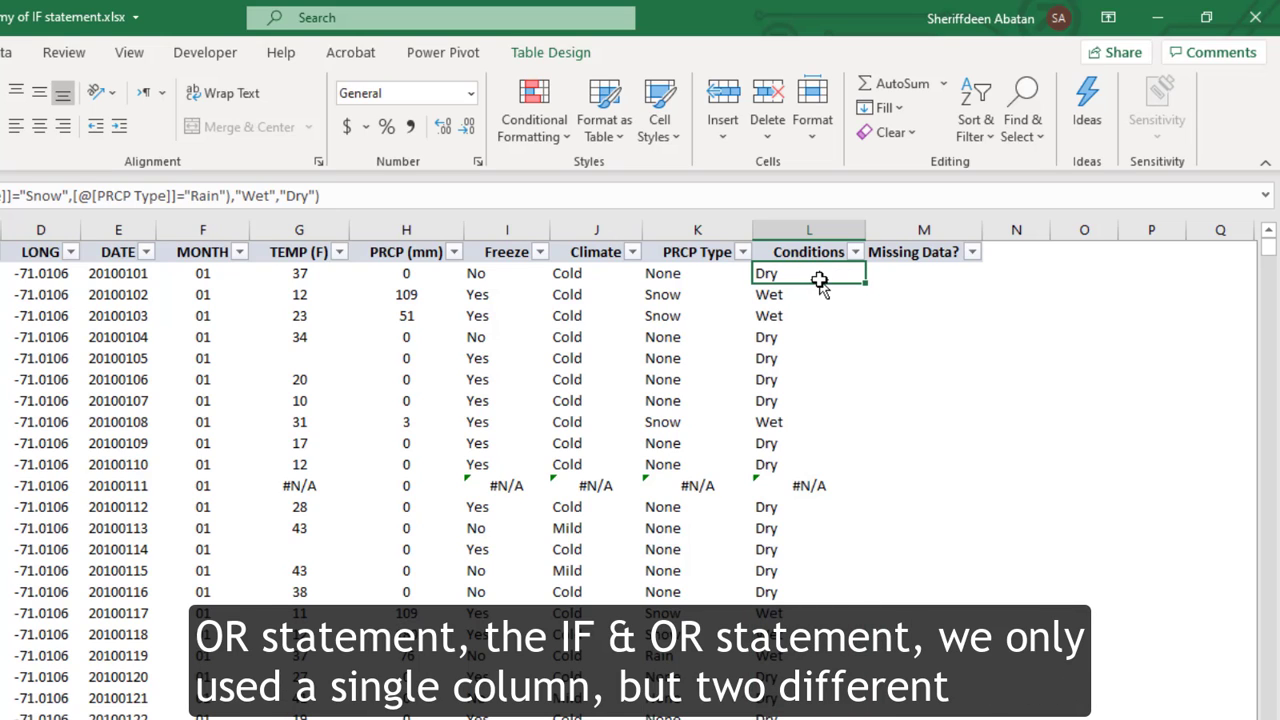